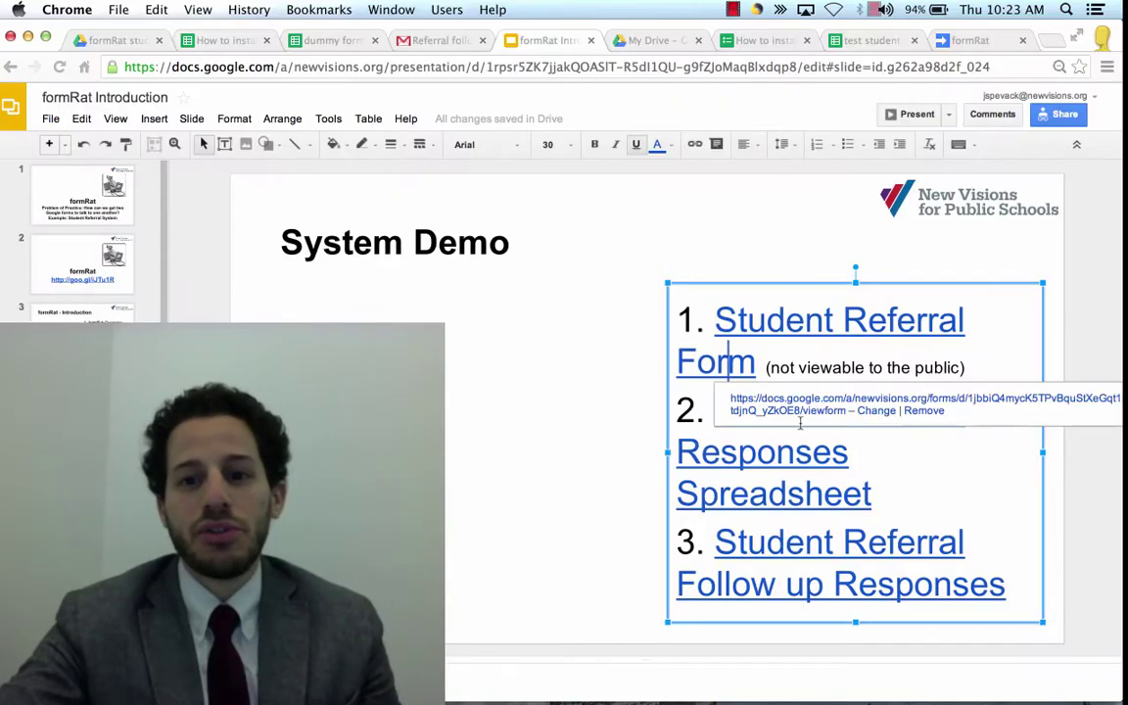
- Open the Student Referral Form from the link on the System Demo slide
click(814, 416)
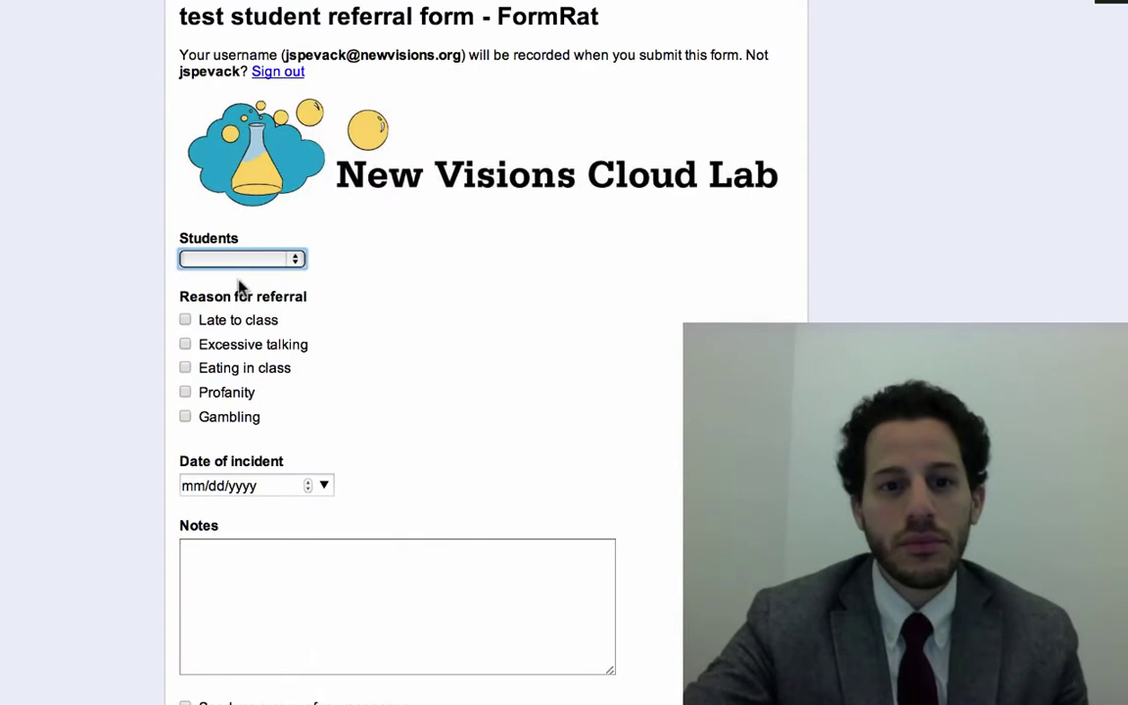
- Refer a student for Eating in class on 01/02/2014, noting 'He was eating chips', and submit
click(253, 260)
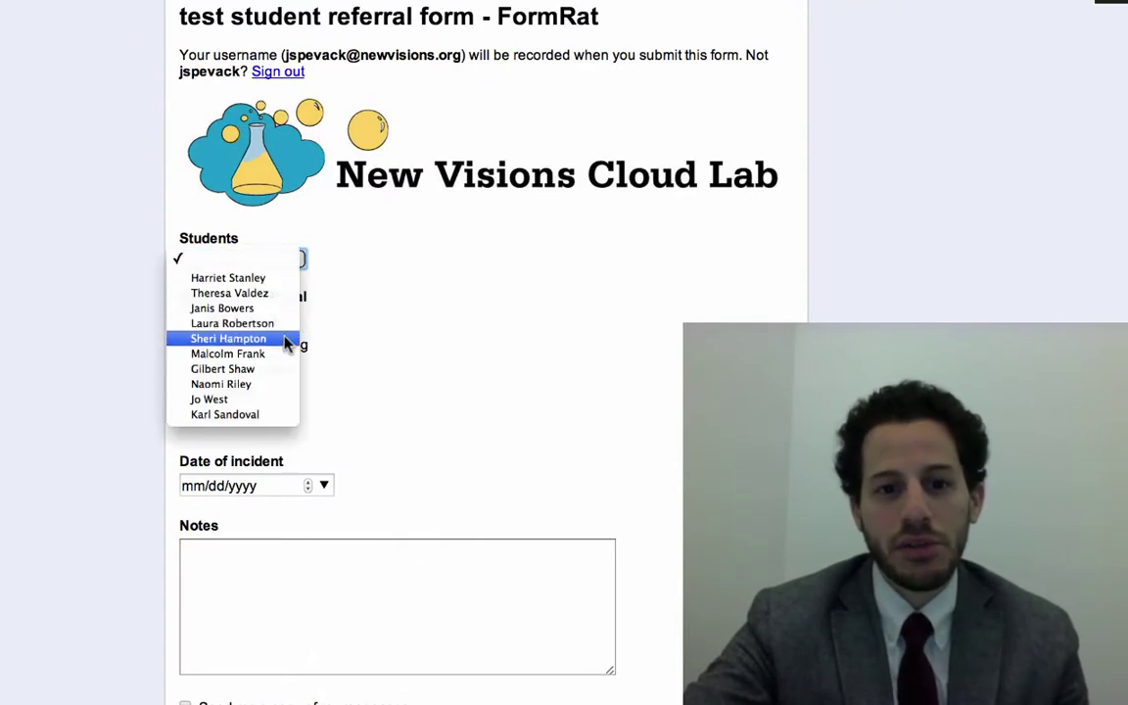
click(291, 362)
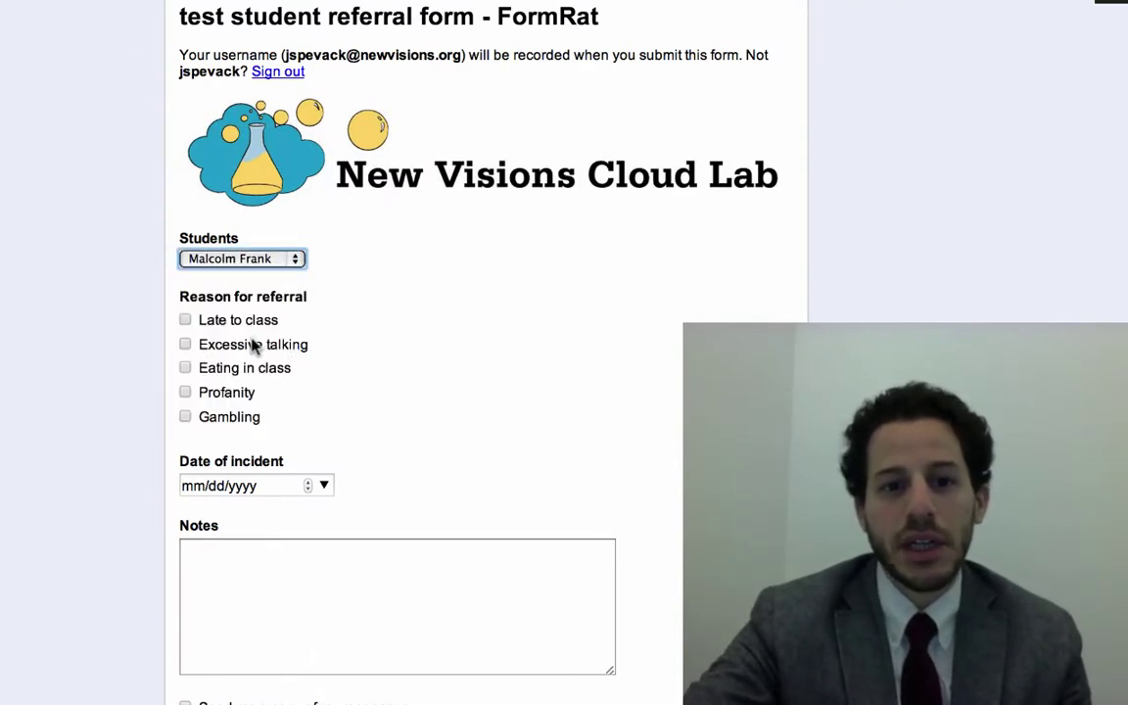
click(324, 487)
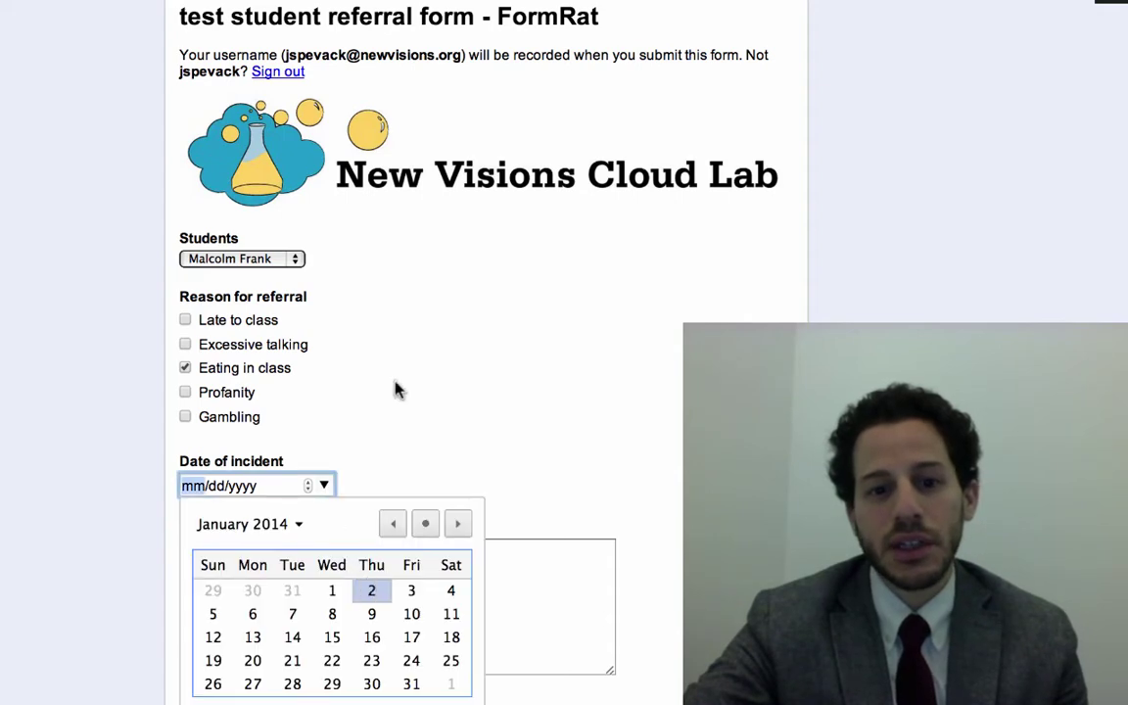
key(Return)
click(354, 647)
text(He was eating chips.)
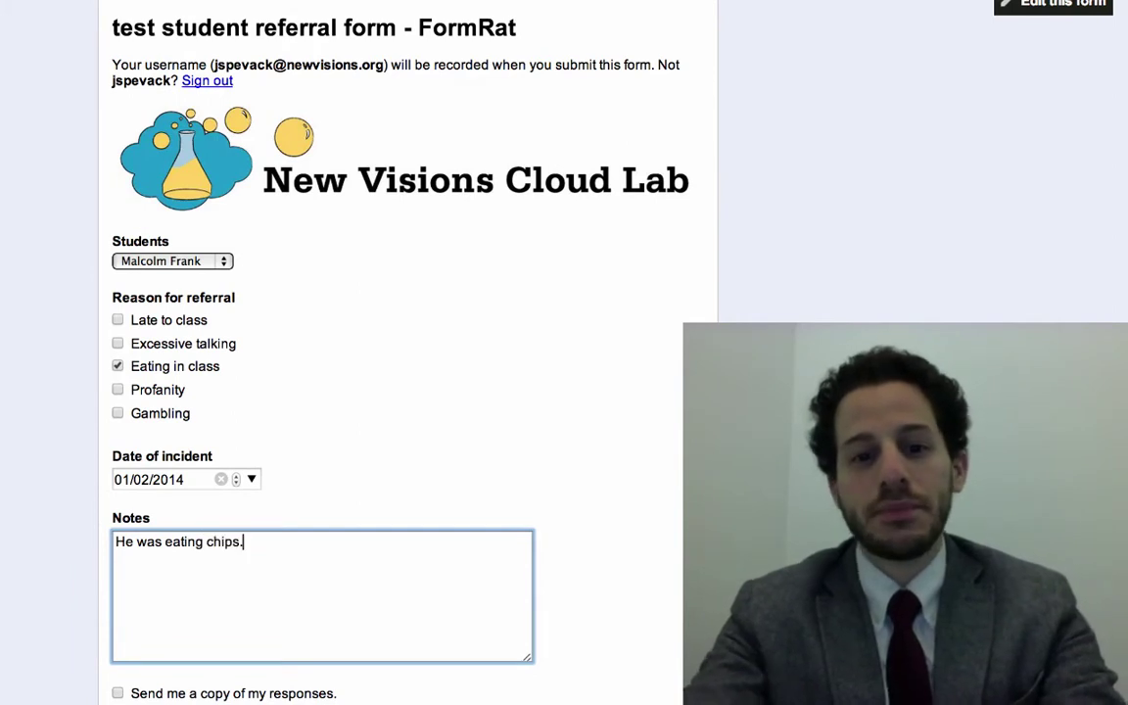
key(Tab)
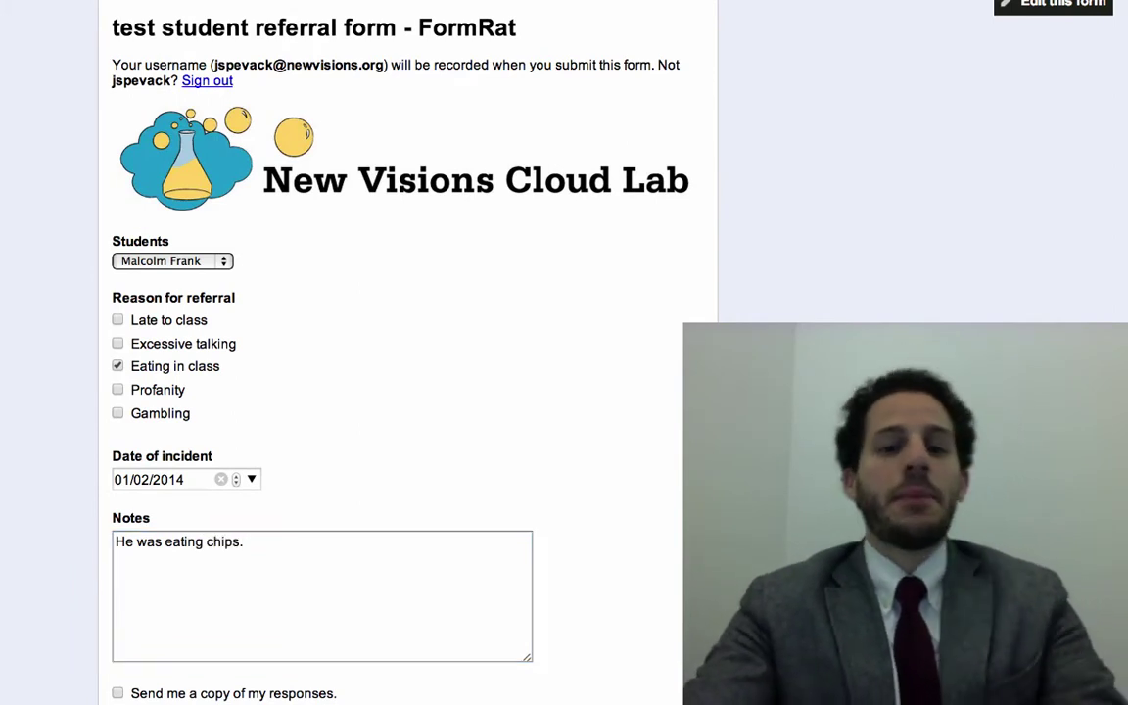
key(Return)
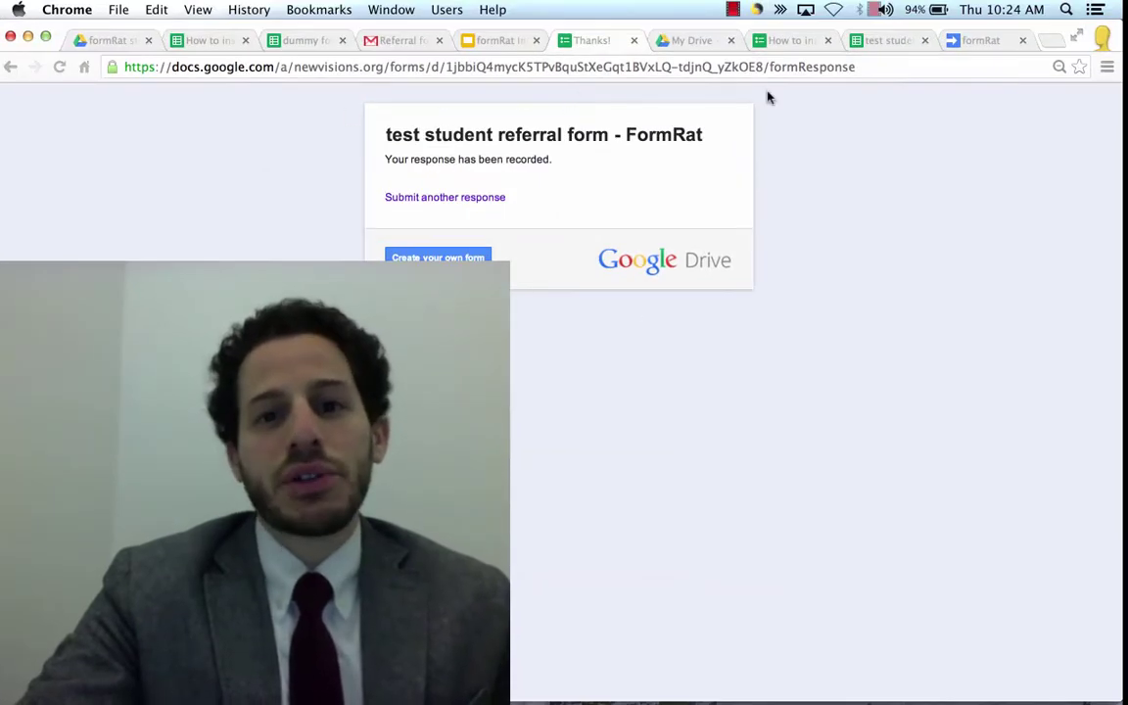
- Open the FormRat Responses spreadsheet from the formRat Introduction slides
click(485, 40)
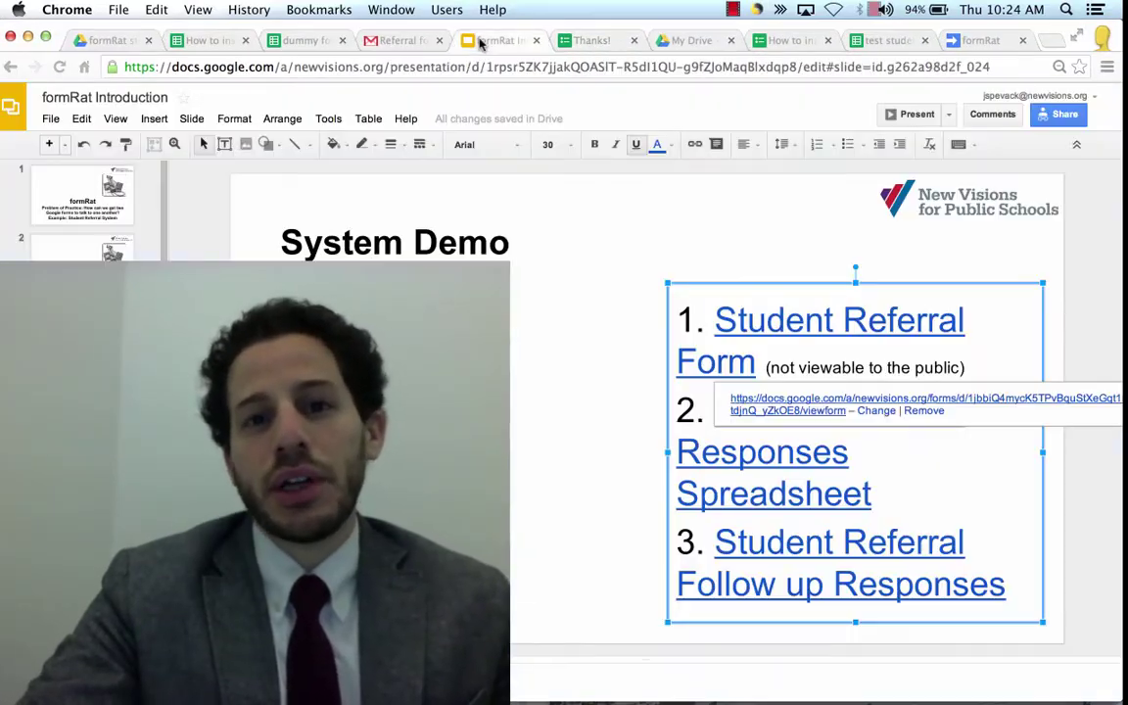
click(748, 504)
click(783, 526)
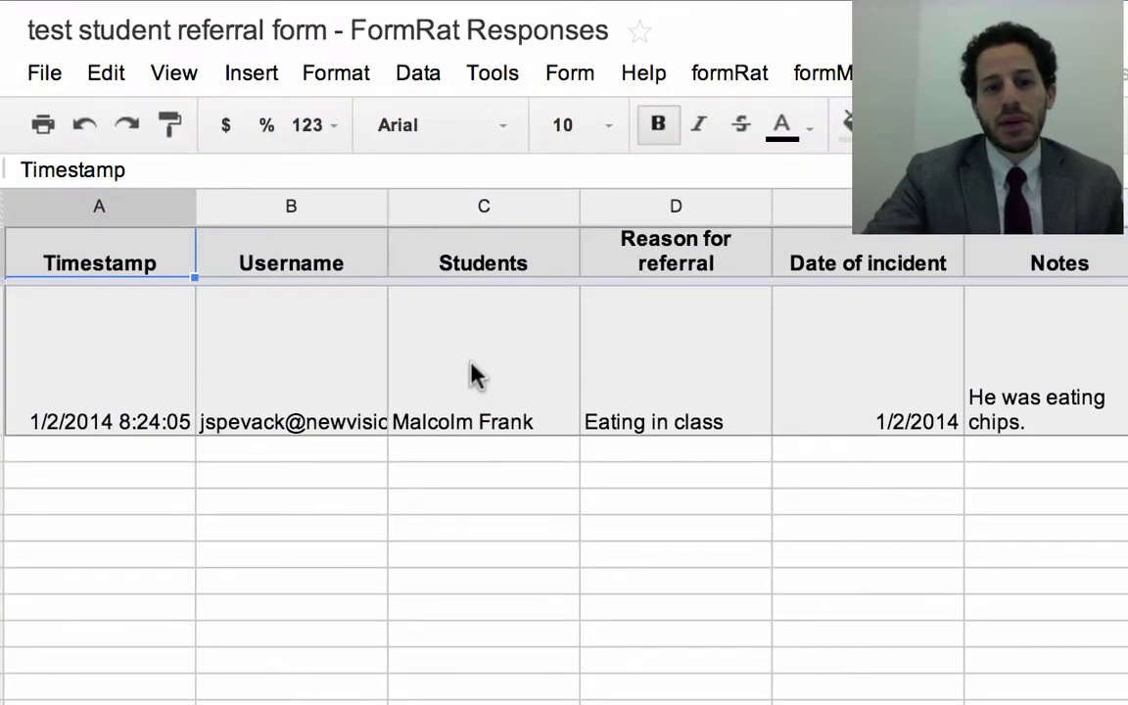
- Review the new referral's student, reason, incident date, username, timestamp and notes values
click(456, 362)
click(1046, 362)
click(676, 362)
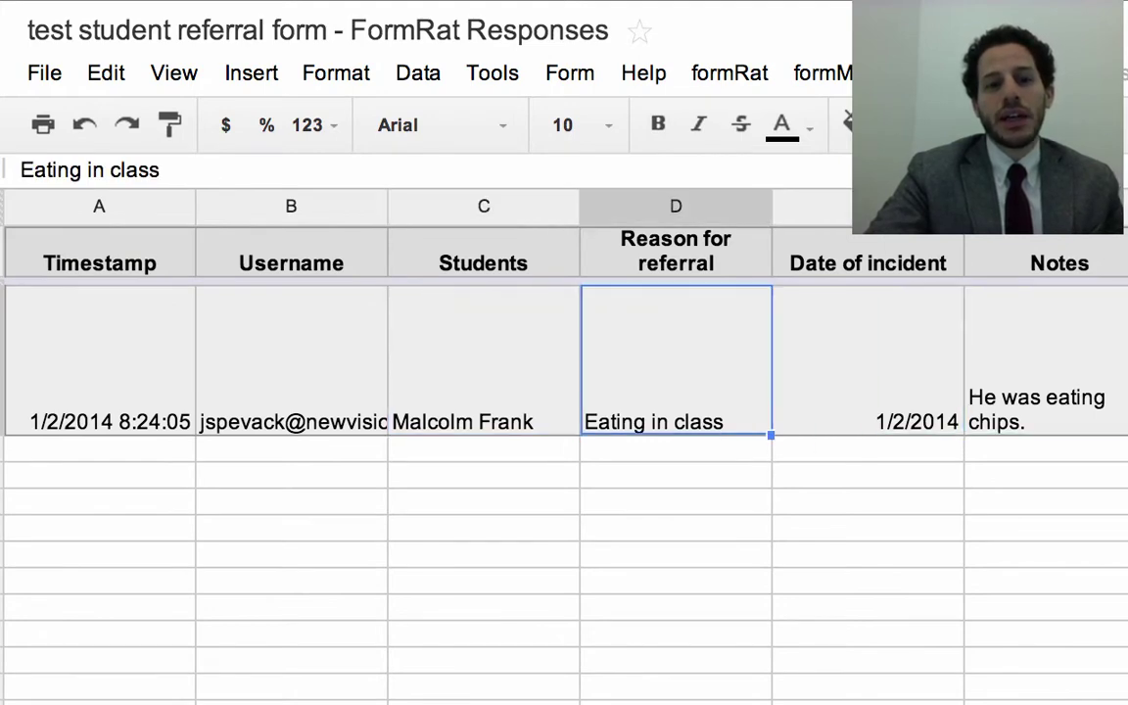
click(99, 363)
click(676, 362)
click(868, 362)
click(291, 362)
click(99, 363)
click(676, 362)
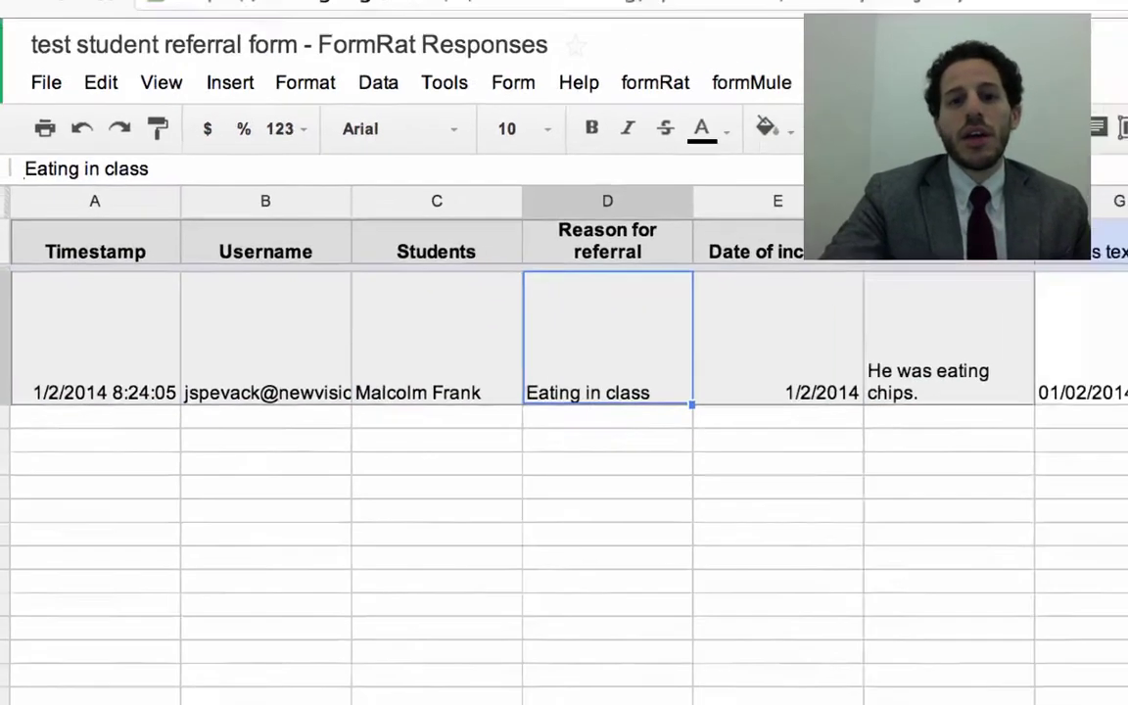
click(1046, 362)
- Check the new referral's Advisor Email, follow up URL, Status and formRat Status values
click(1092, 186)
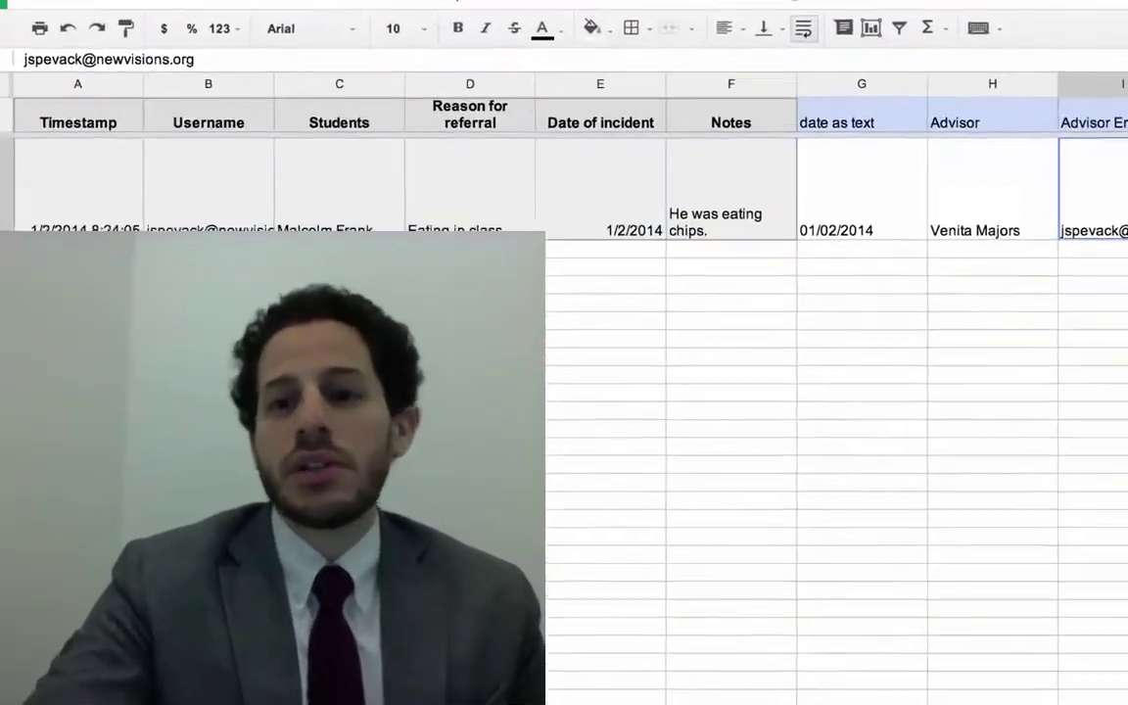
key(Right)
key(Right)
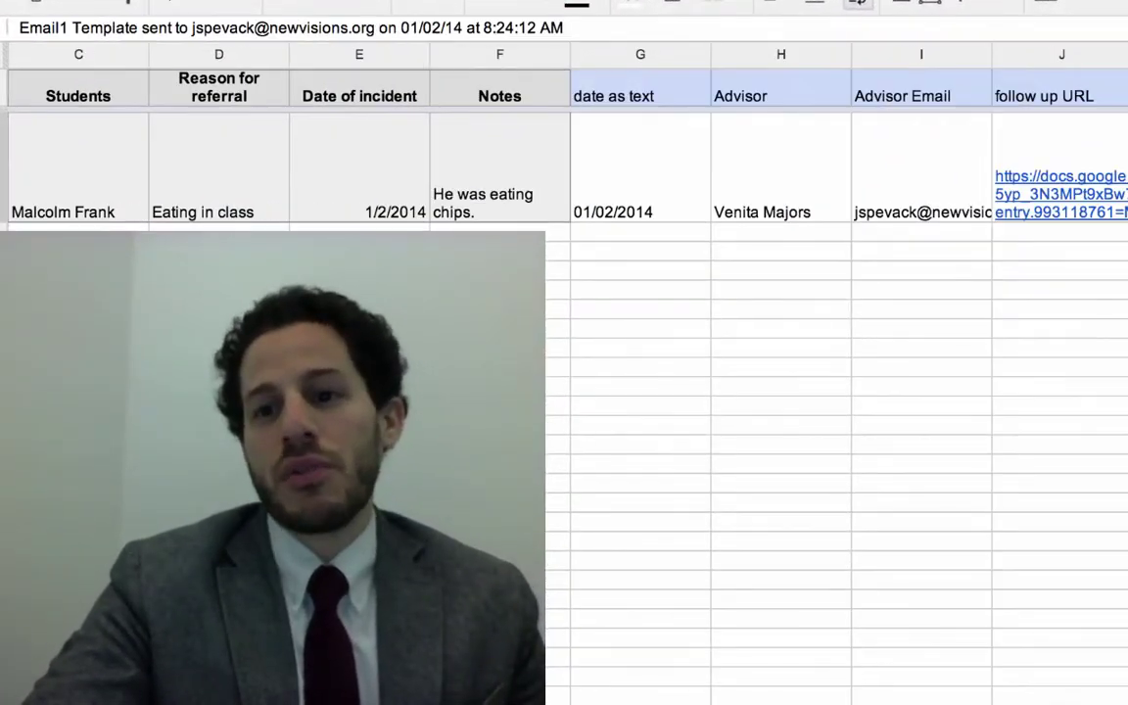
key(Left)
key(Left)
key(Left)
key(Left)
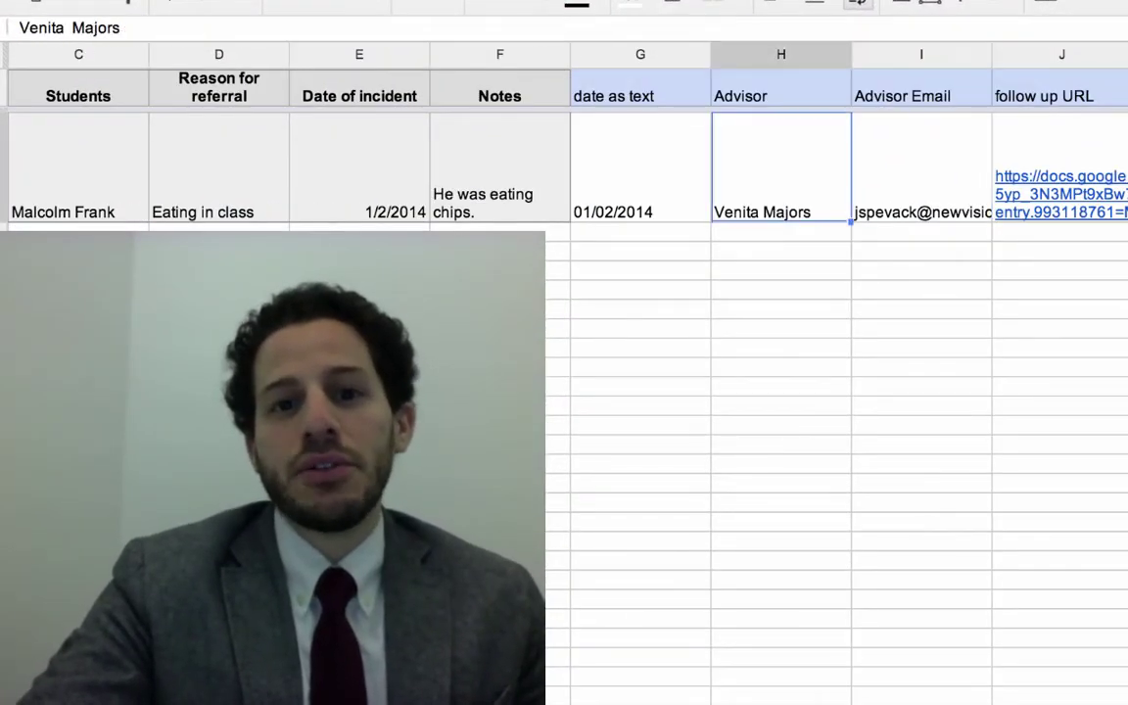
key(Right)
key(Right)
key(Right)
key(Right)
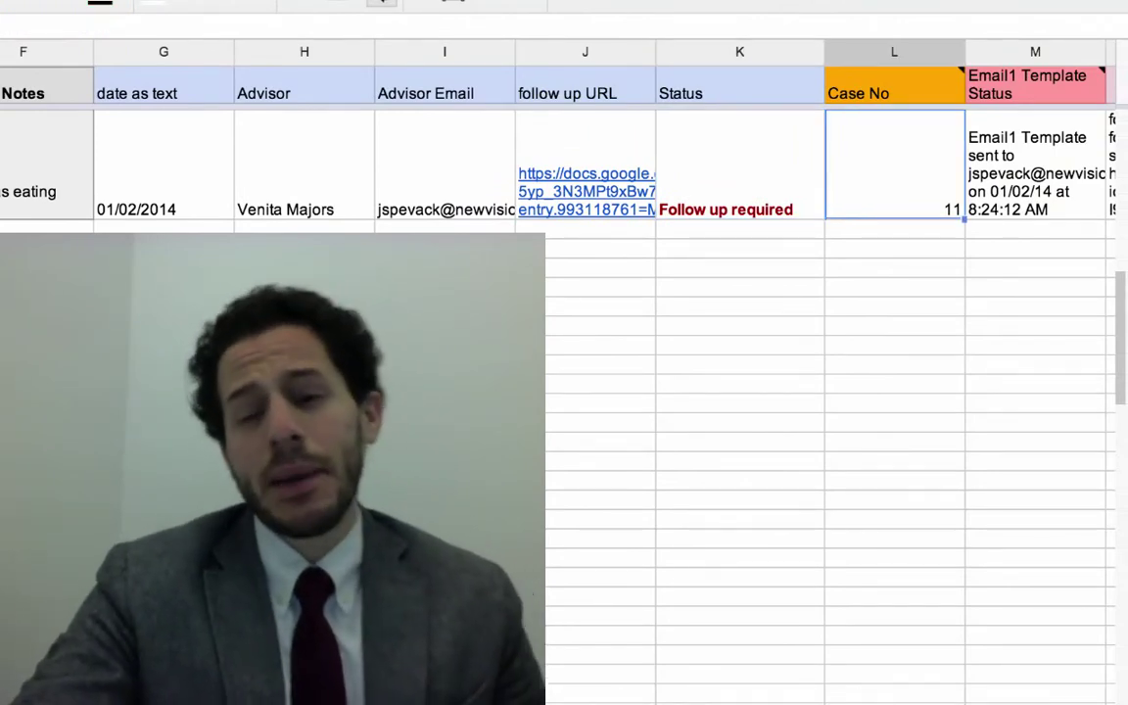
key(Right)
key(Right)
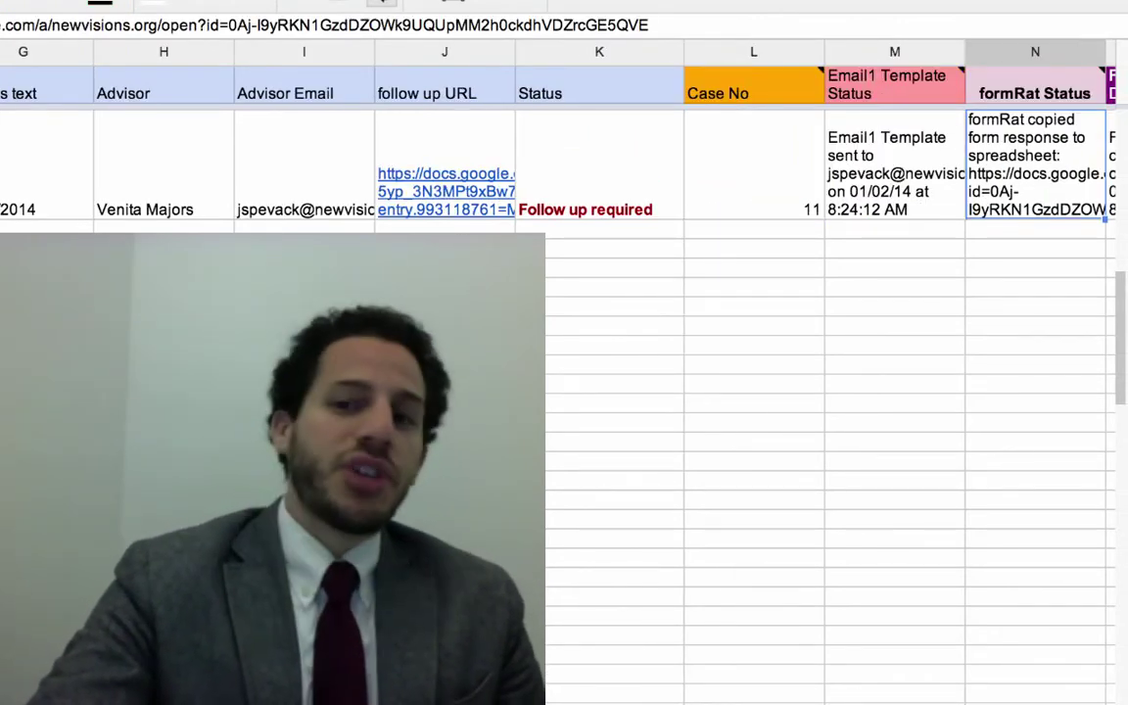
key(Right)
key(Right)
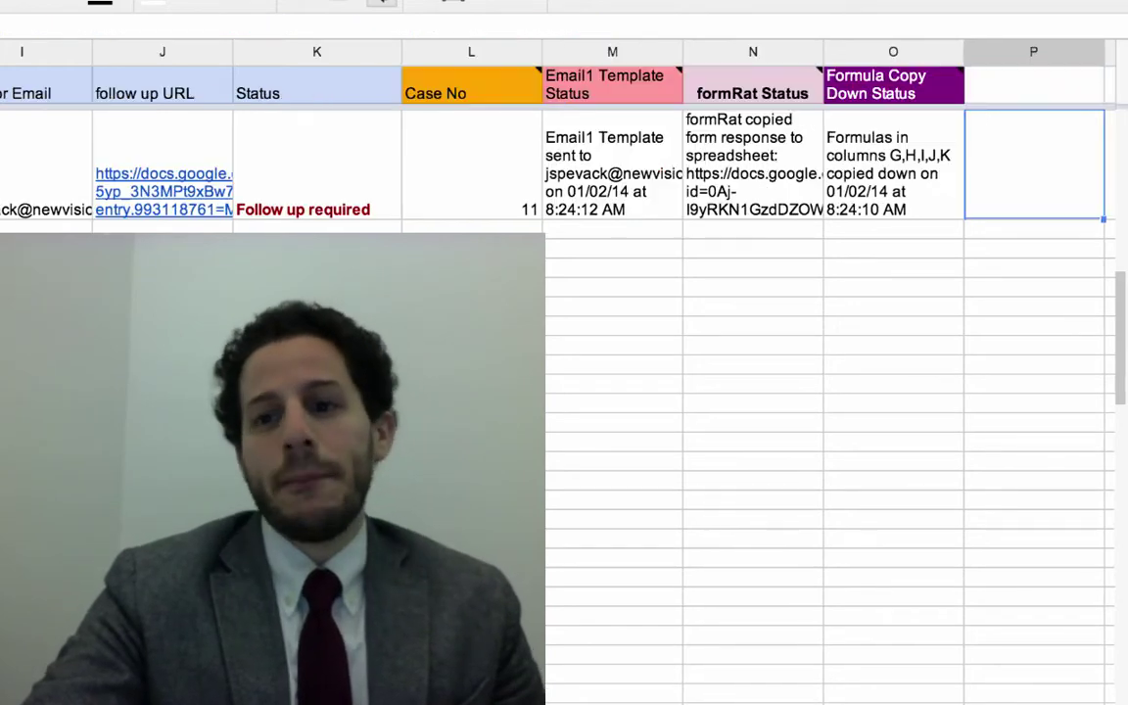
key(Left)
key(Left)
key(Left)
key(Left)
key(Left)
key(Left)
key(Left)
key(Right)
key(Right)
key(Right)
key(Right)
key(Right)
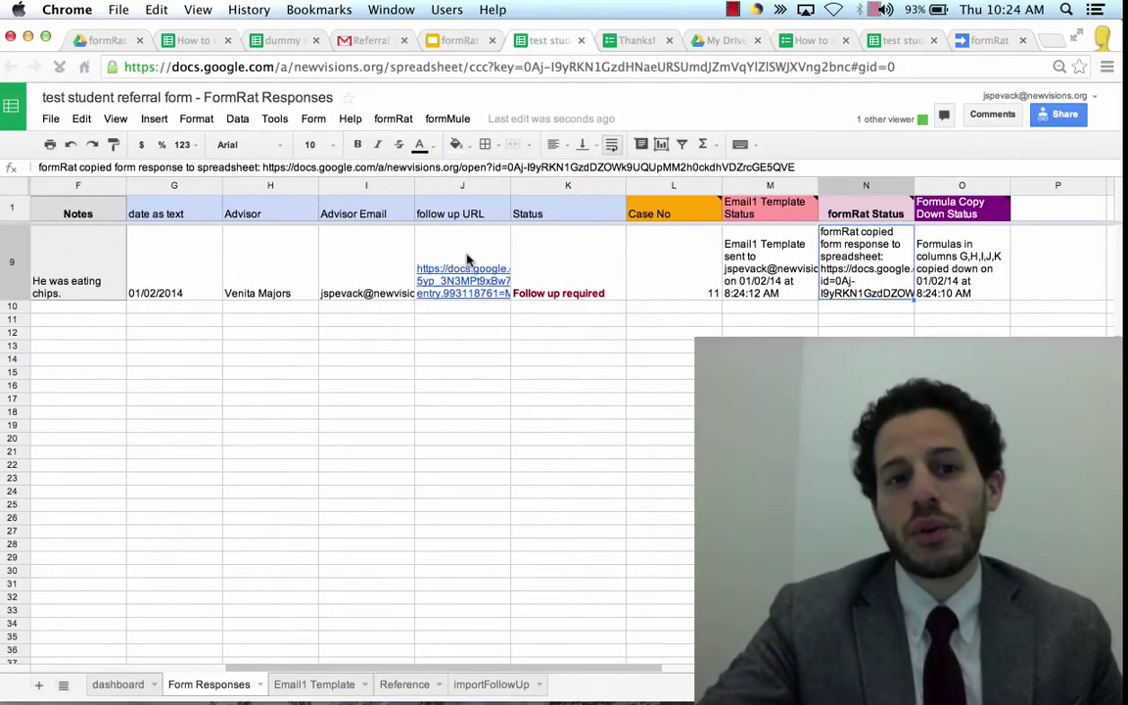
scroll(292, 161, left, 5)
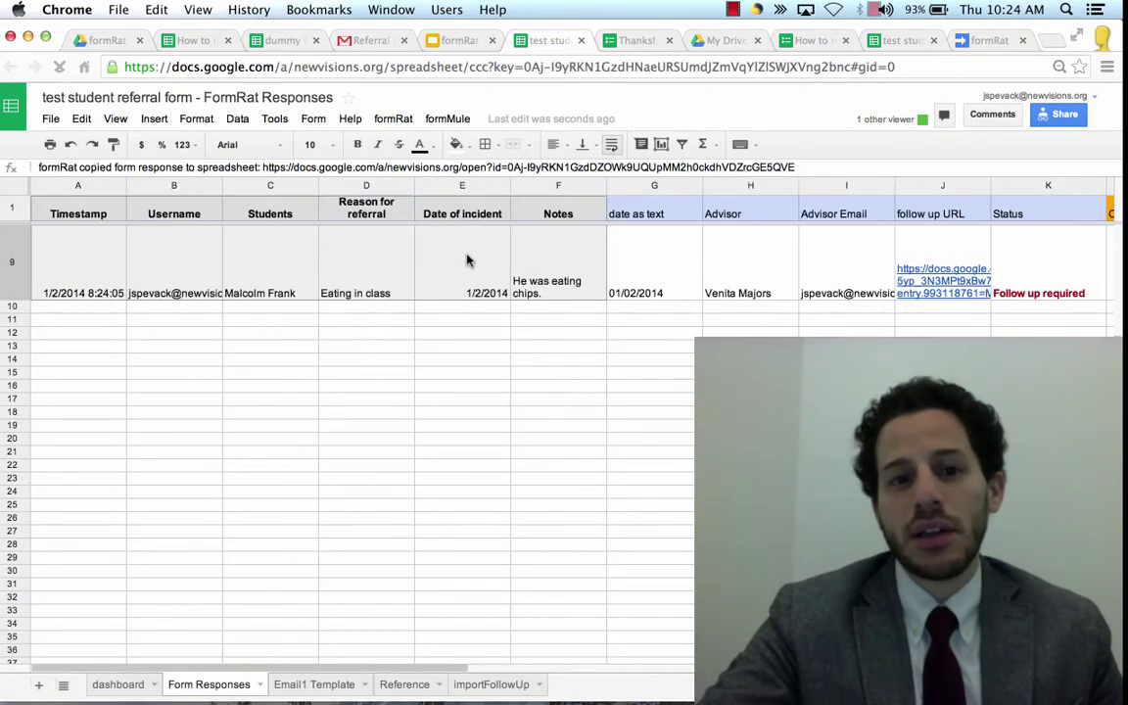
- Step along the new response row to the Email1 Template, formRat and Formula Copy Down statuses
click(70, 290)
key(Right)
key(Right)
key(Right)
key(Right)
key(Right)
key(Right)
key(Right)
key(Right)
key(Right)
key(Right)
key(Right)
key(Right)
key(Right)
key(Right)
key(Right)
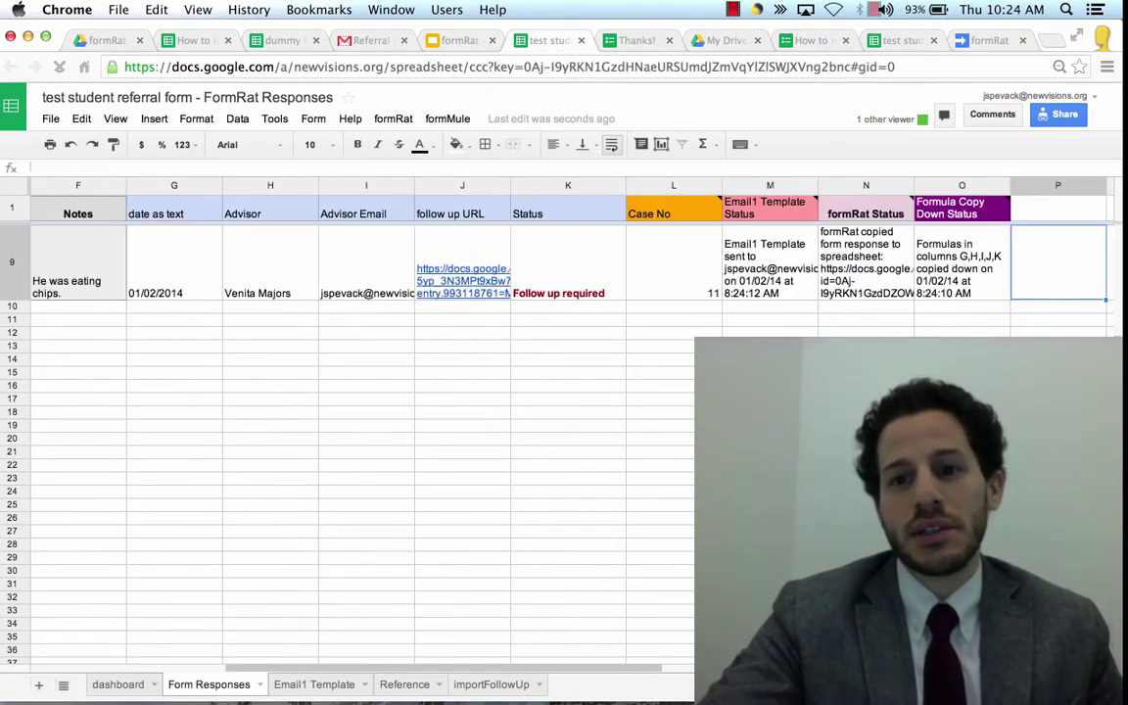
key(Left)
key(Left)
key(Left)
key(Left)
key(Left)
key(Left)
key(Left)
key(Left)
key(Left)
key(Left)
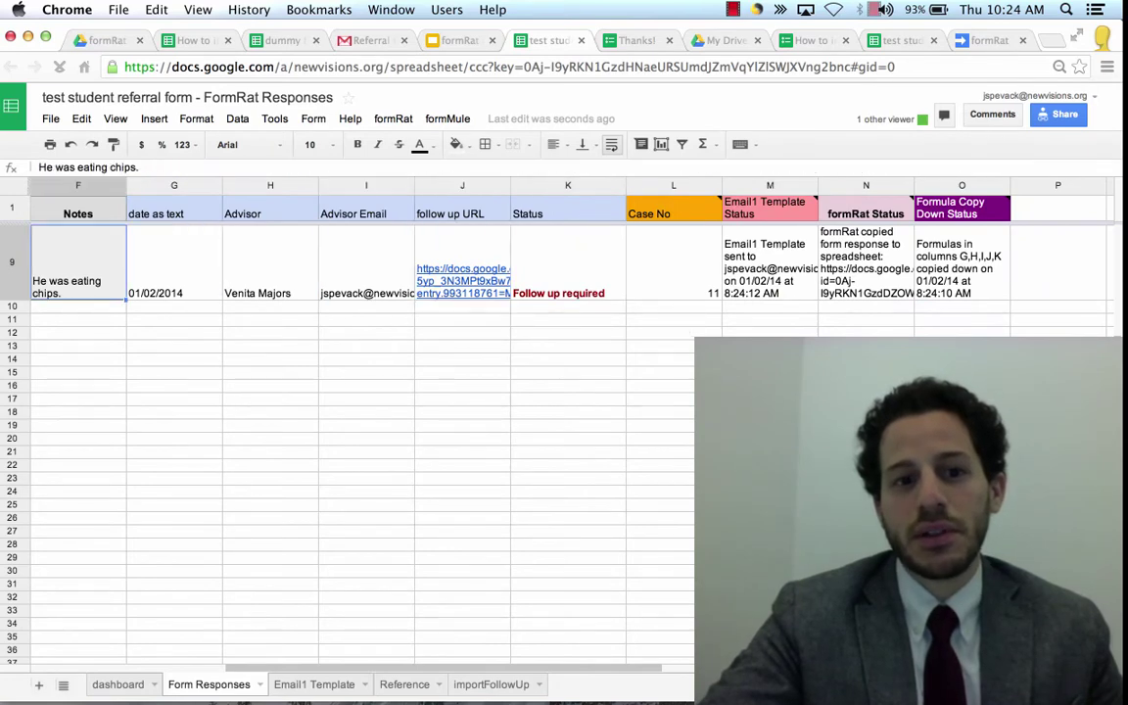
key(Left)
key(Left)
key(Left)
key(Left)
key(Left)
key(Right)
key(Right)
key(Right)
key(Right)
key(Right)
key(Right)
key(Right)
key(Right)
key(Right)
key(Right)
key(Right)
key(Right)
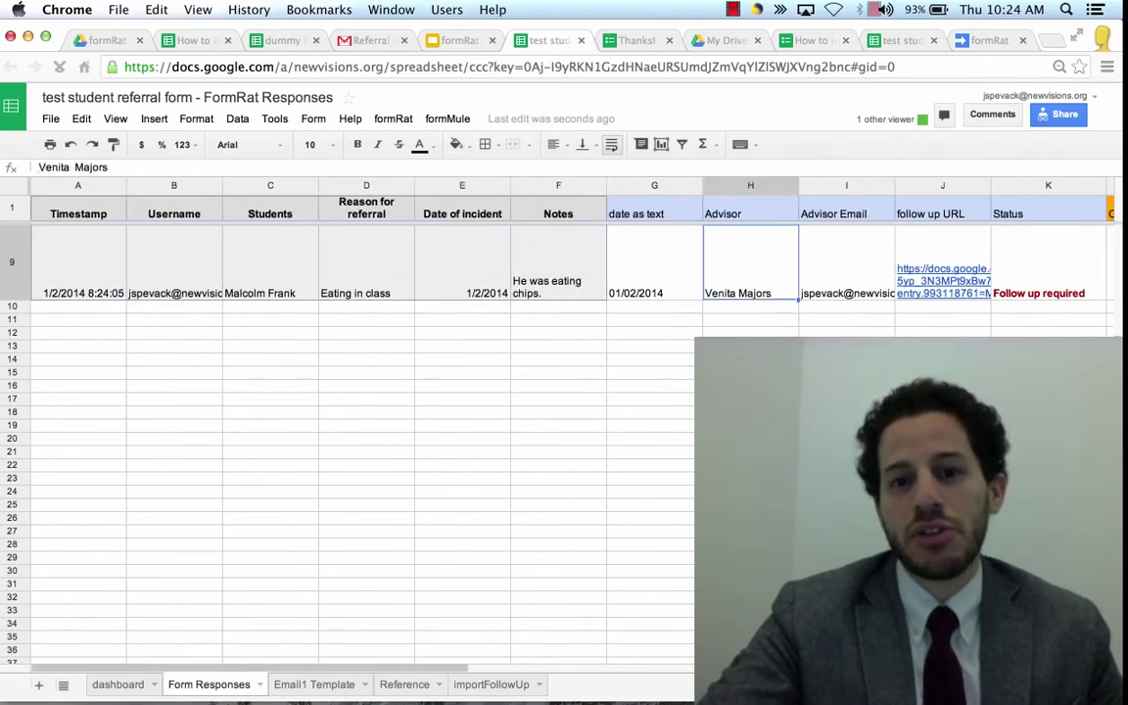
key(Right)
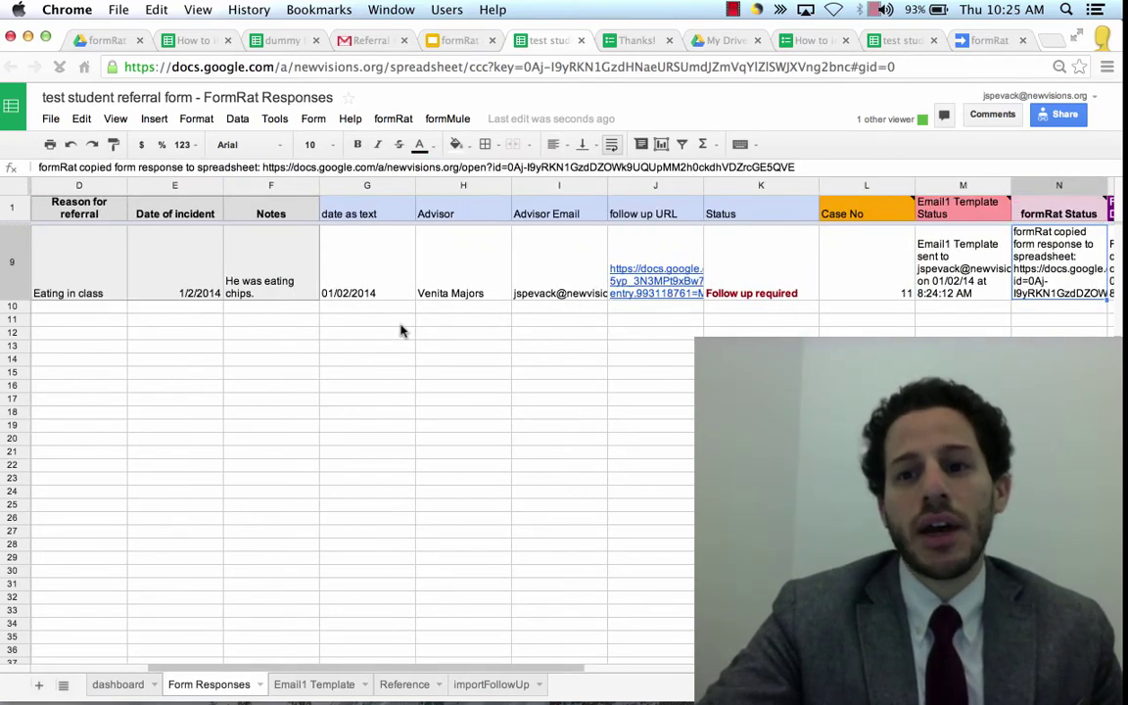
key(Right)
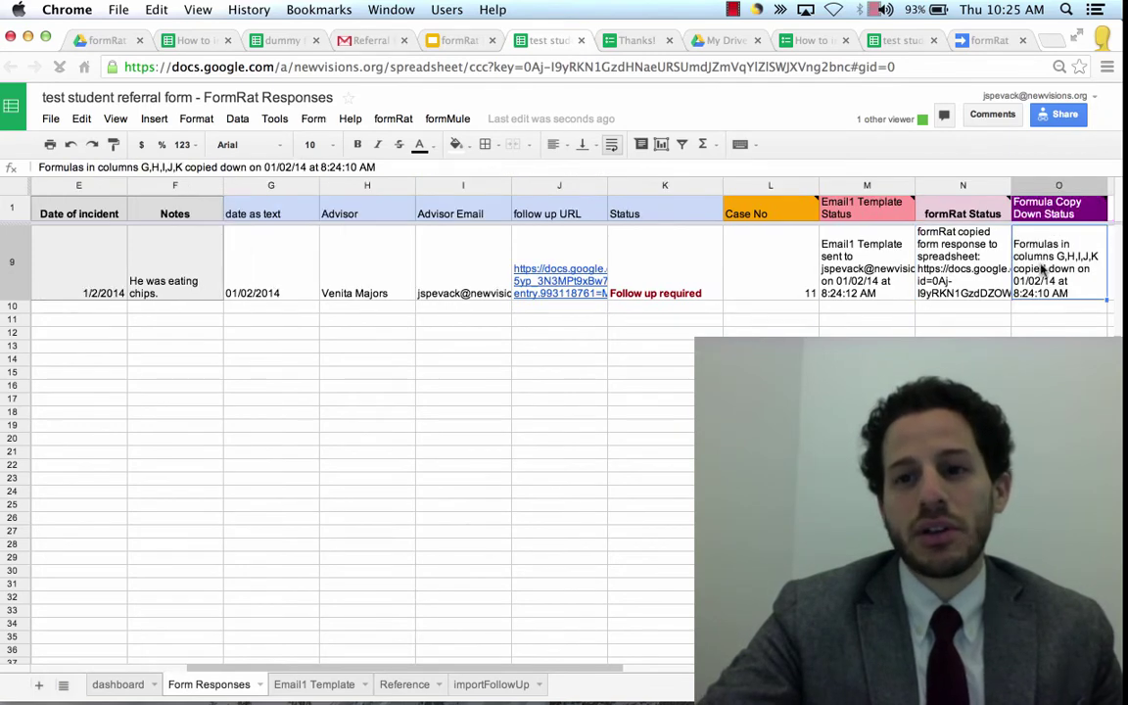
- Copy the destination URL from formRat Status and load 'Test Log a response - formRat (Responses)' in a new tab
click(938, 240)
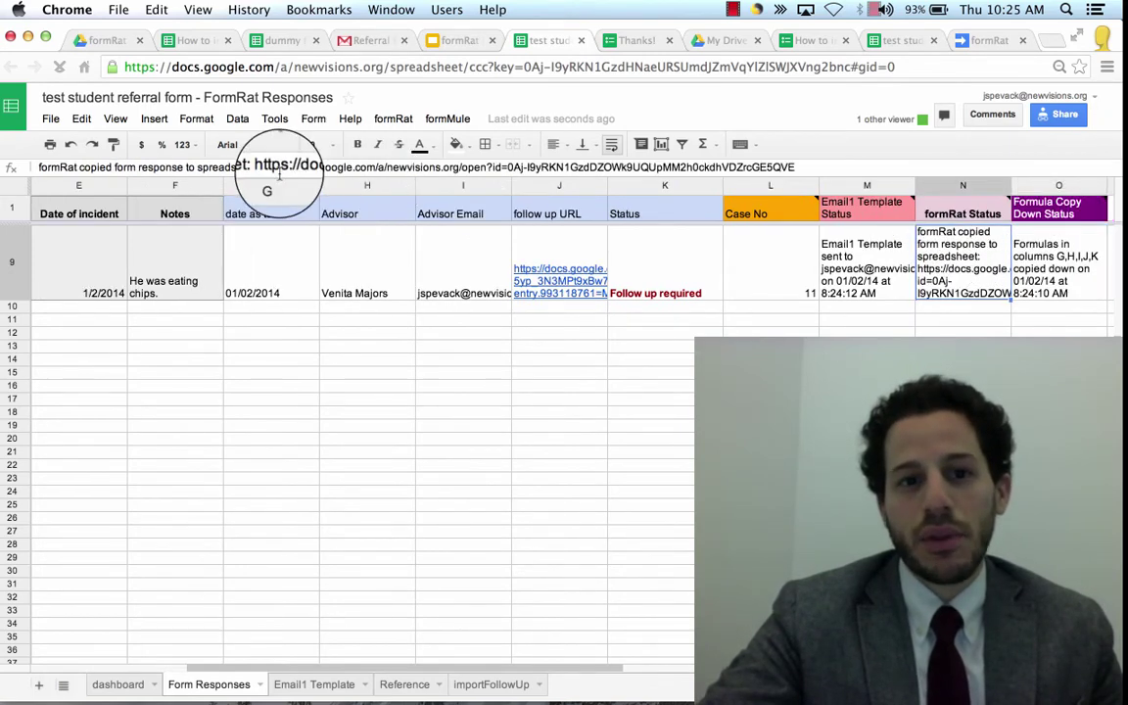
drag(263, 169, 808, 168)
key(super+c)
key(super+t)
key(super+v)
key(Return)
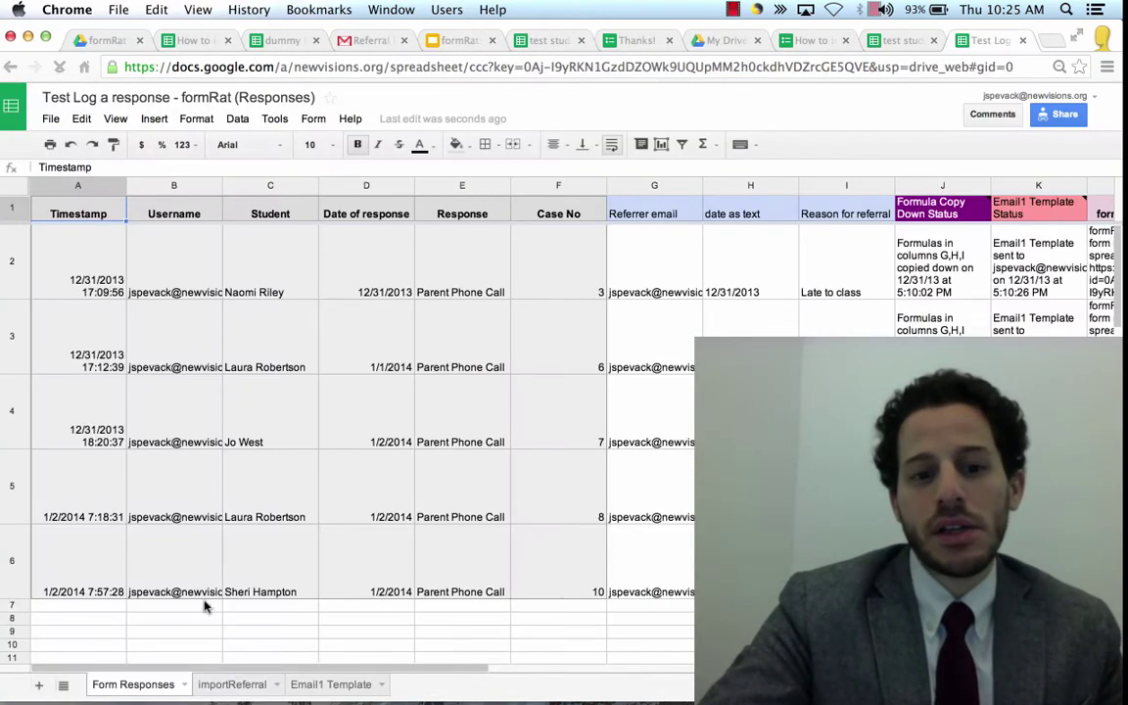
- Review the copied eating-in-class referral in row 9 of the importReferral sheet
click(238, 685)
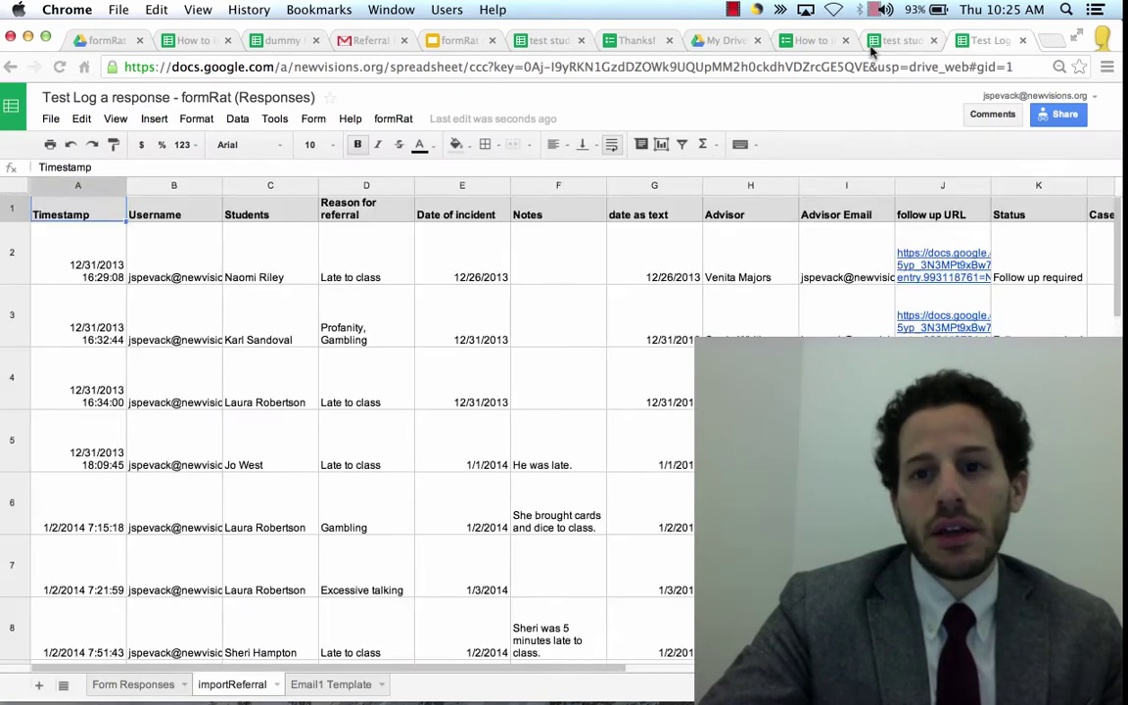
scroll(524, 328, down, 3)
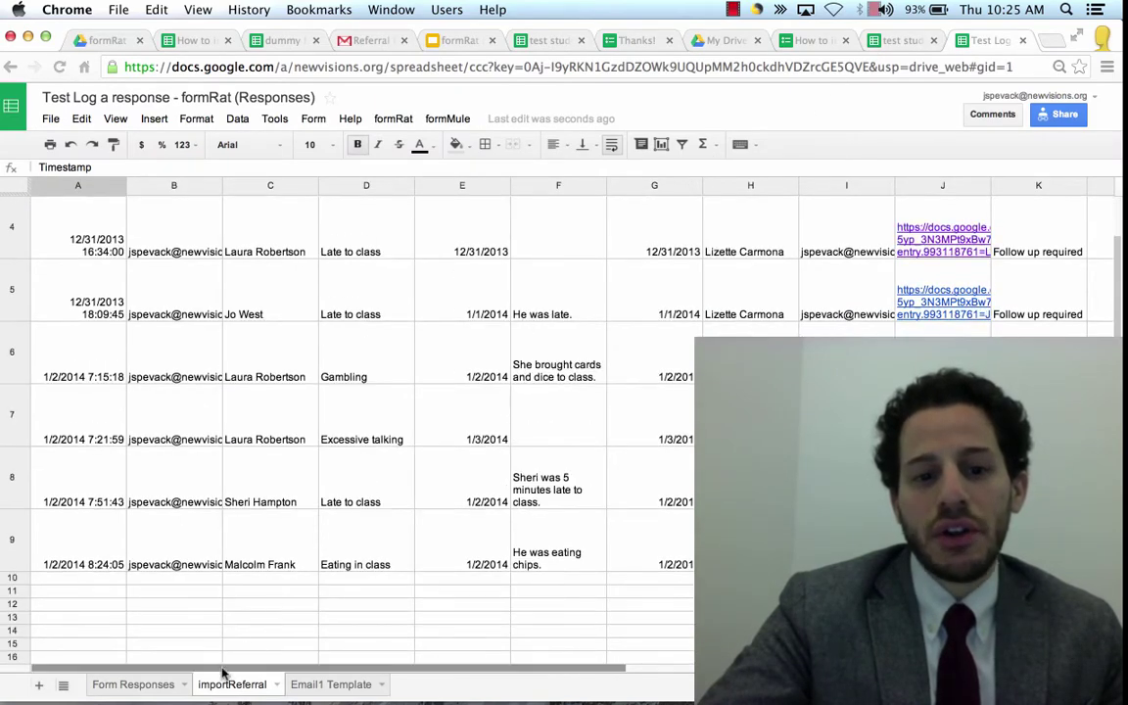
click(265, 560)
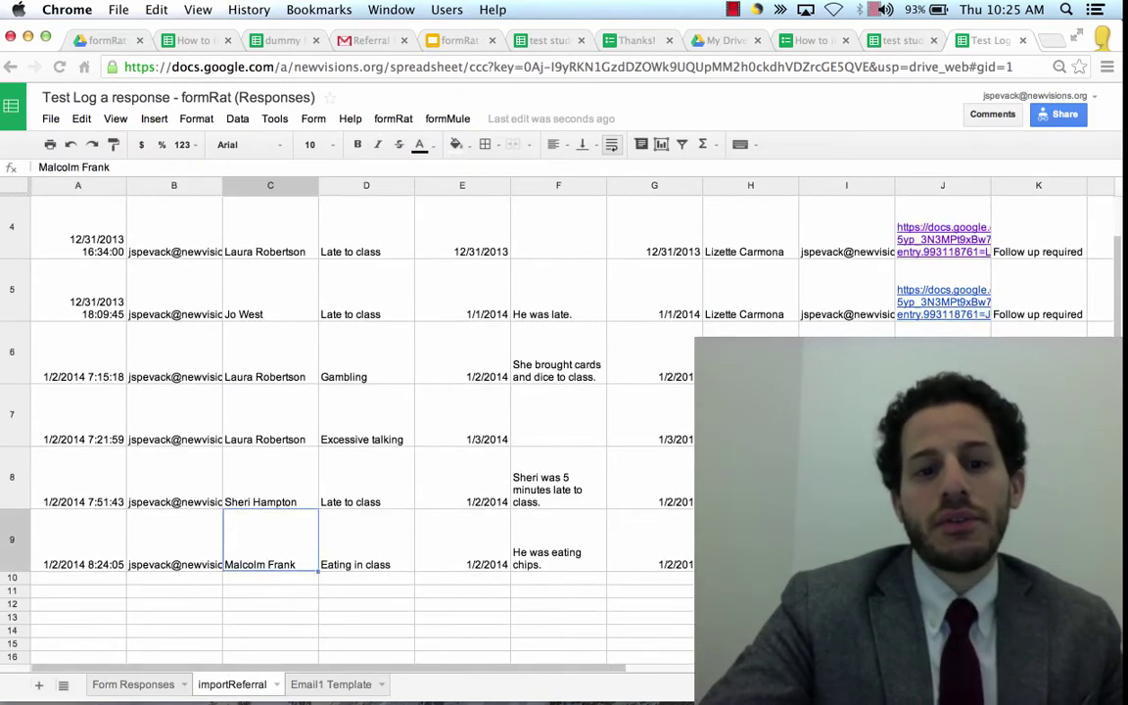
key(Right)
key(Right)
key(Right)
key(Right)
key(Right)
key(Right)
key(Right)
key(Right)
key(Right)
key(Right)
key(Right)
key(Right)
key(Left)
key(Left)
key(Left)
key(Left)
key(Left)
key(Left)
key(Left)
key(Left)
key(Left)
key(Left)
key(Left)
key(Left)
key(Left)
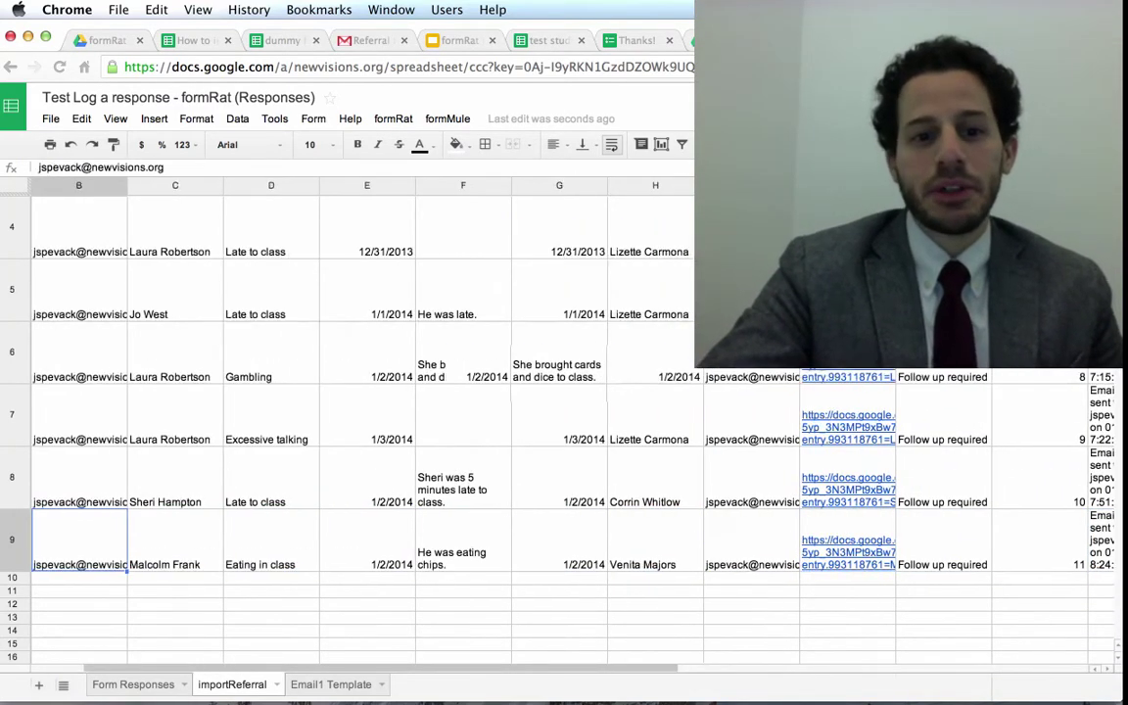
key(Left)
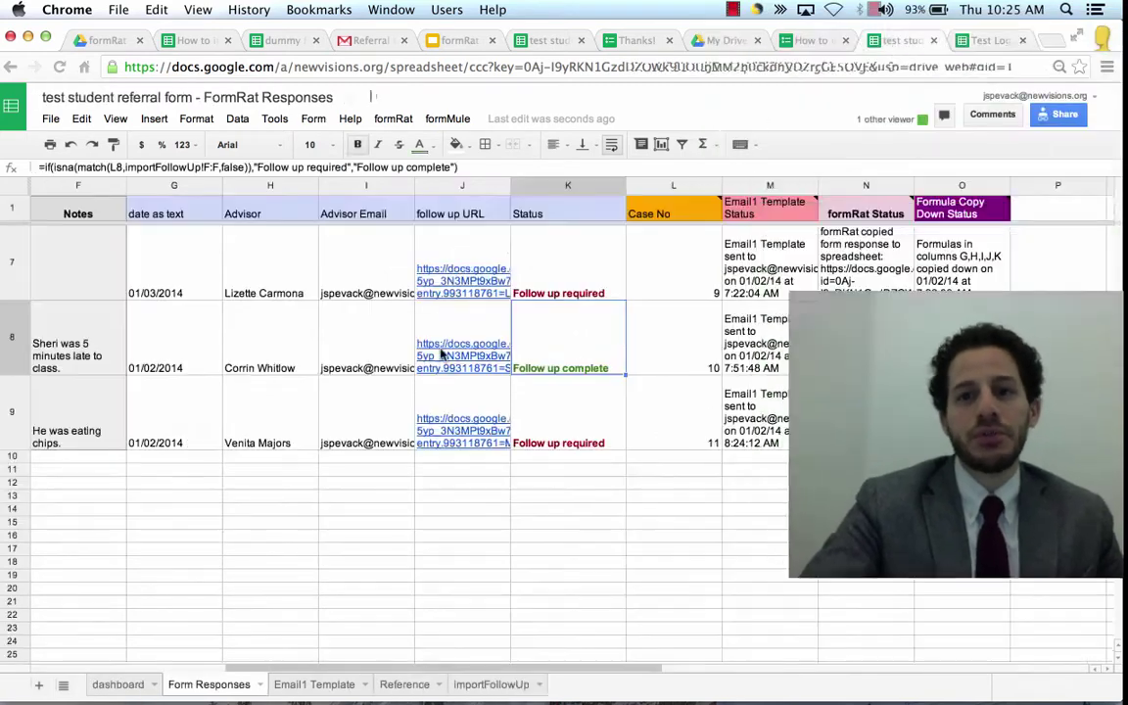
- Check the latest referral's notes, follow up URL, and email and formRat status columns
click(51, 428)
scroll(39, 442, left, 5)
click(39, 443)
key(Right)
key(Right)
key(Right)
key(Right)
key(Right)
key(Right)
key(Right)
key(Right)
key(Right)
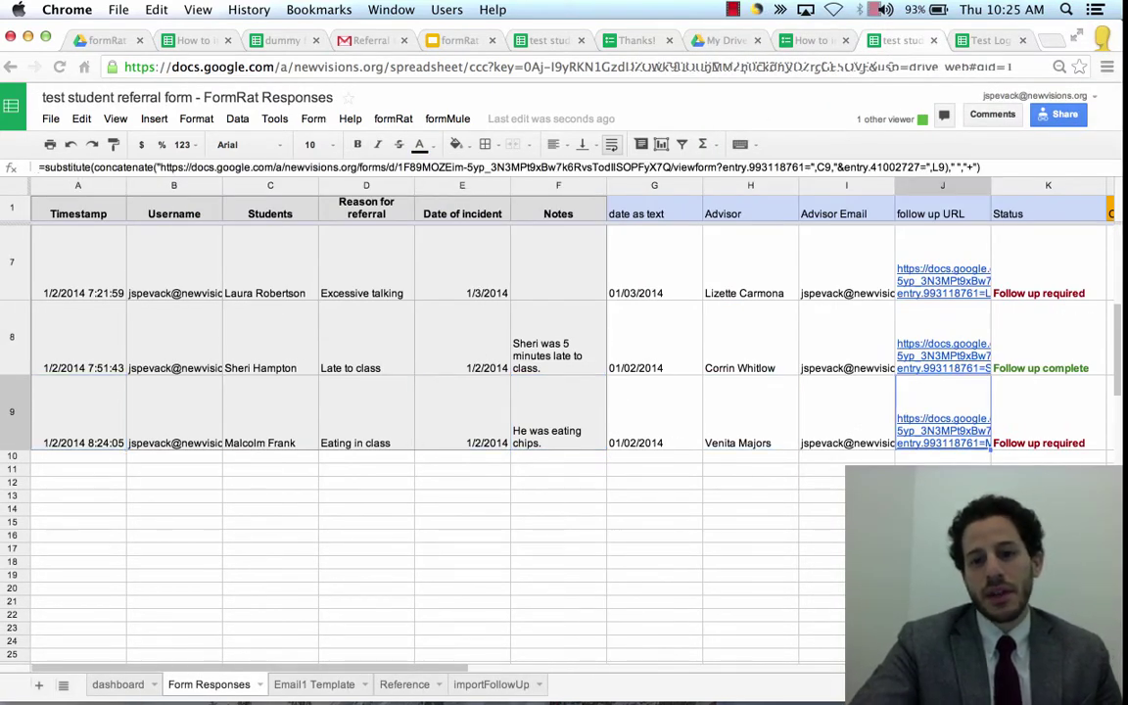
key(Right)
key(Right)
key(Right)
key(Right)
key(Right)
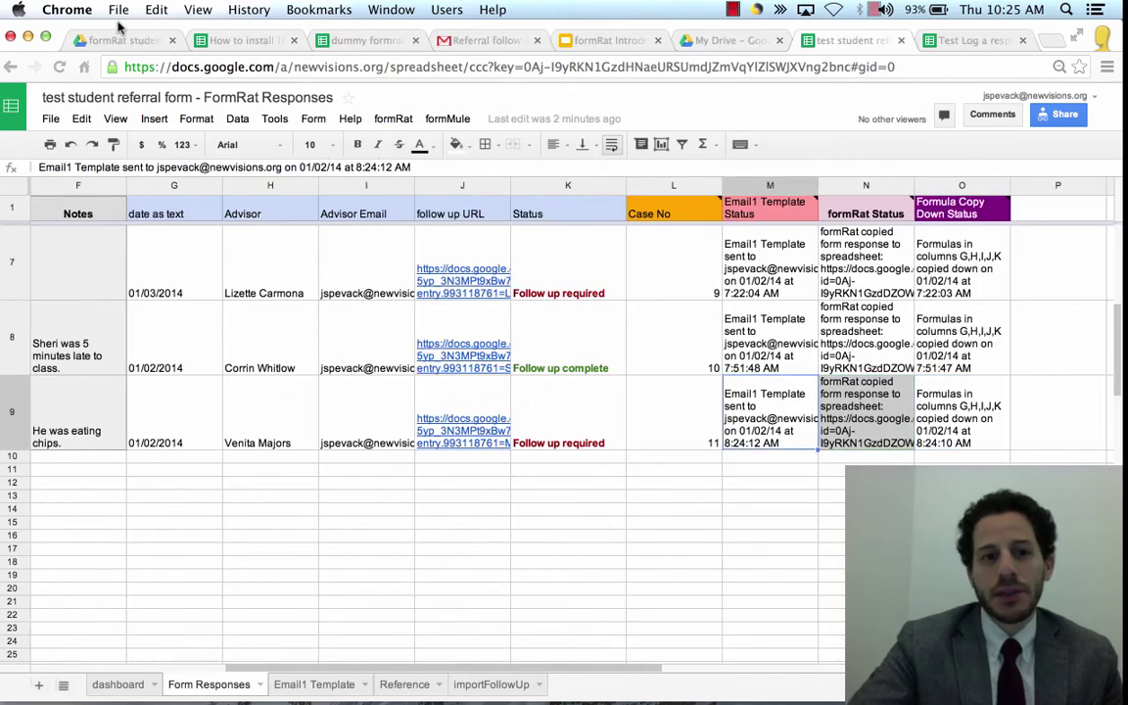
- Open the Referral Announcement email and highlight its eating-in-class referral details
click(467, 41)
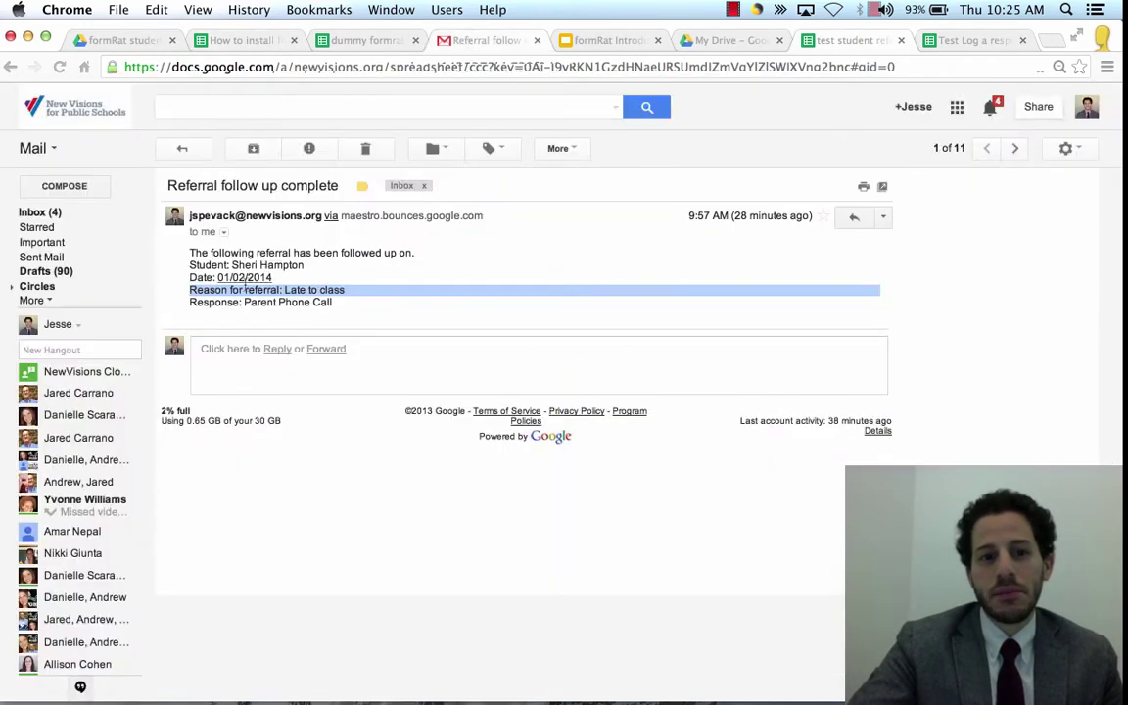
click(56, 215)
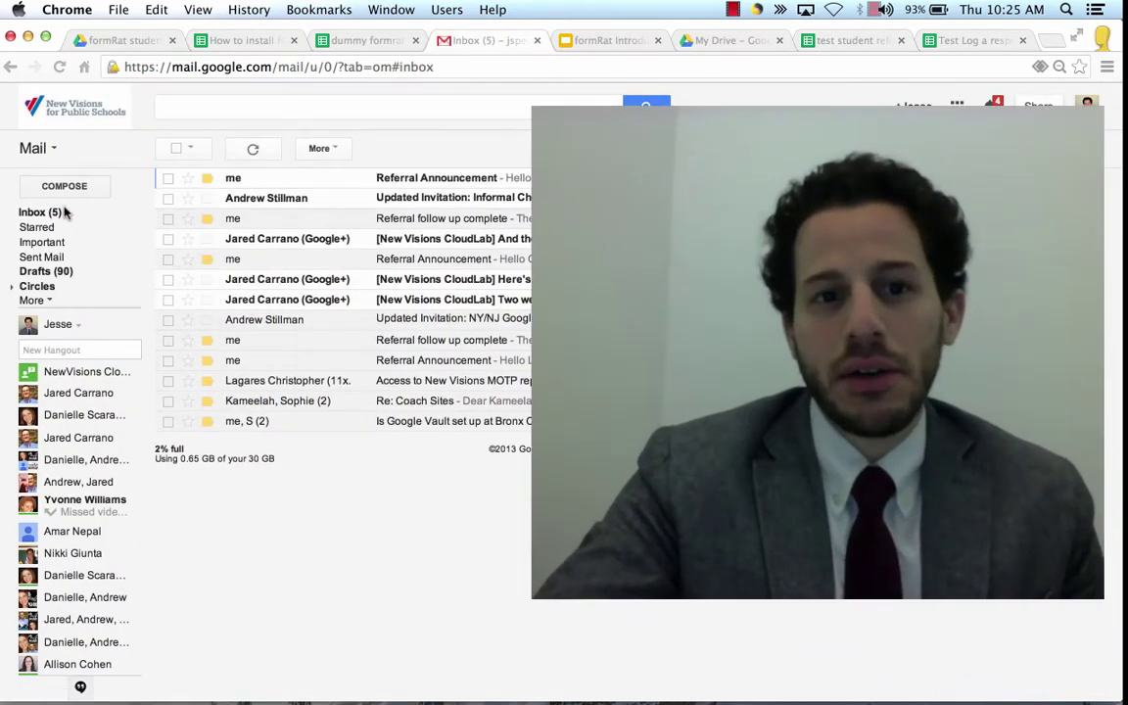
click(525, 184)
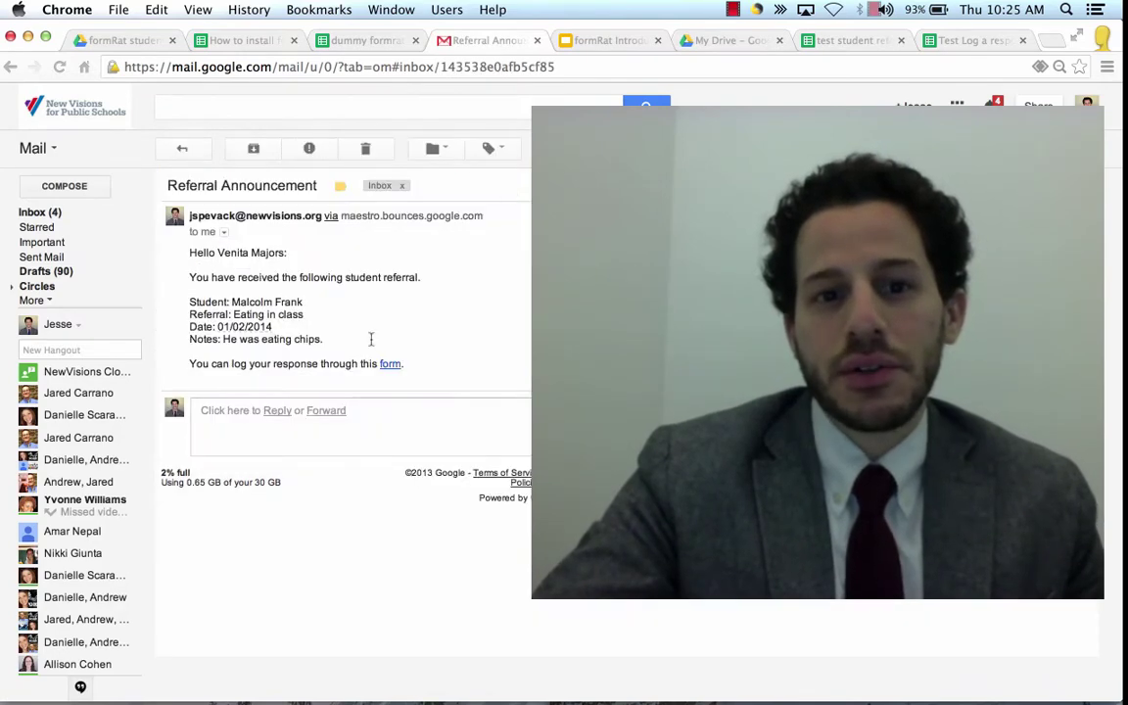
drag(179, 271, 295, 345)
click(329, 350)
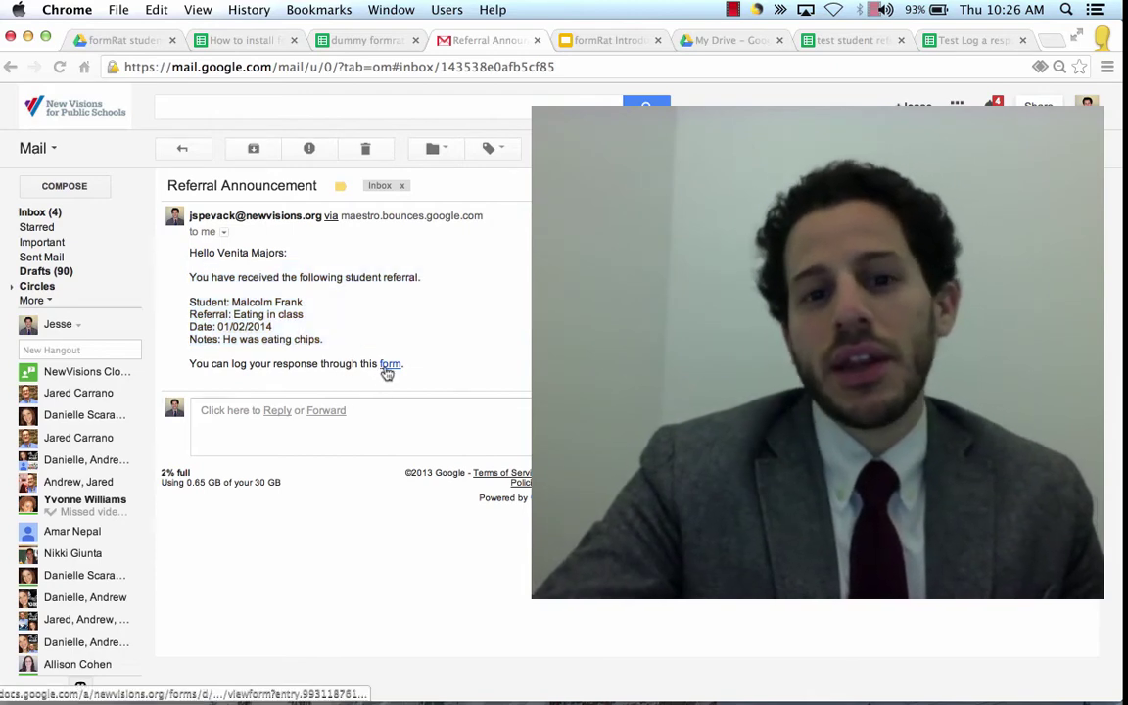
- Open the prefilled case 11 follow-up form and select the workflow diagram on the overview slide
click(387, 368)
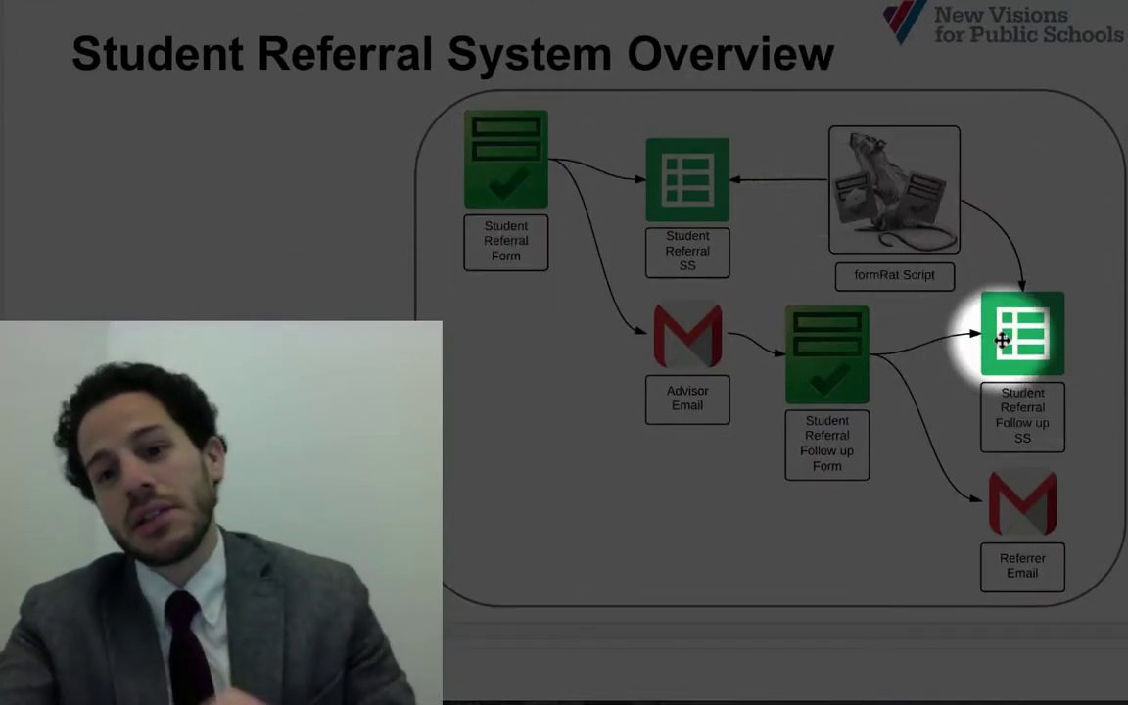
click(672, 203)
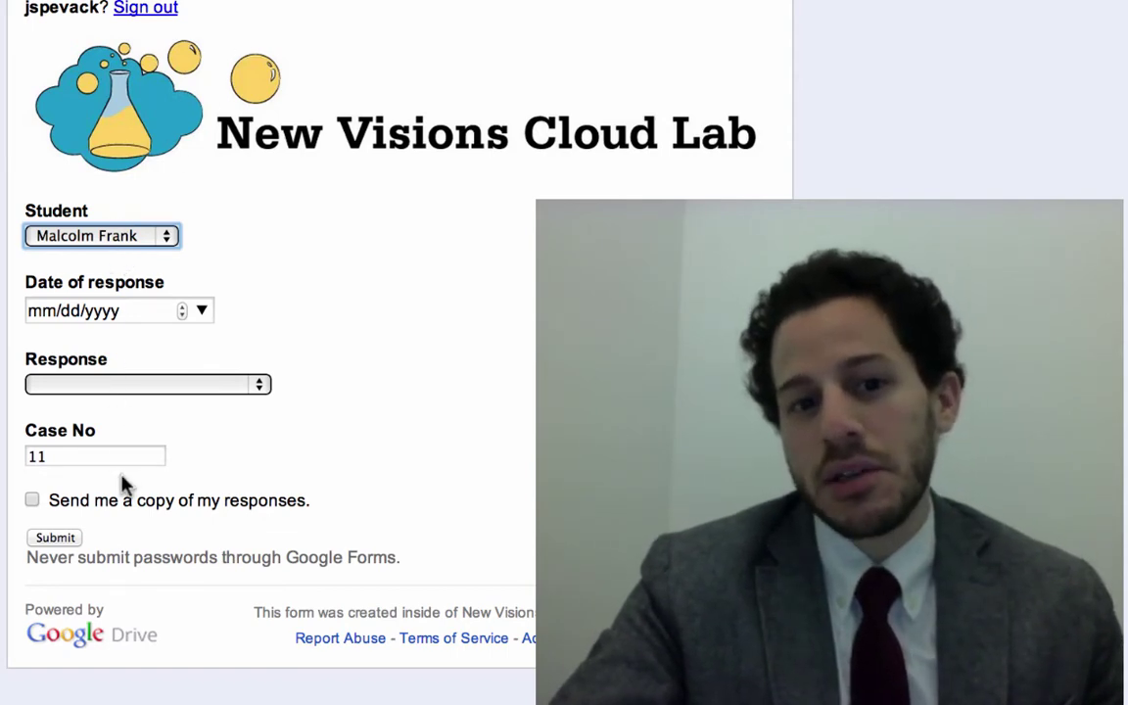
- Log a Parent Phone Call response dated 01/02/2014 for case 11
click(201, 313)
click(250, 437)
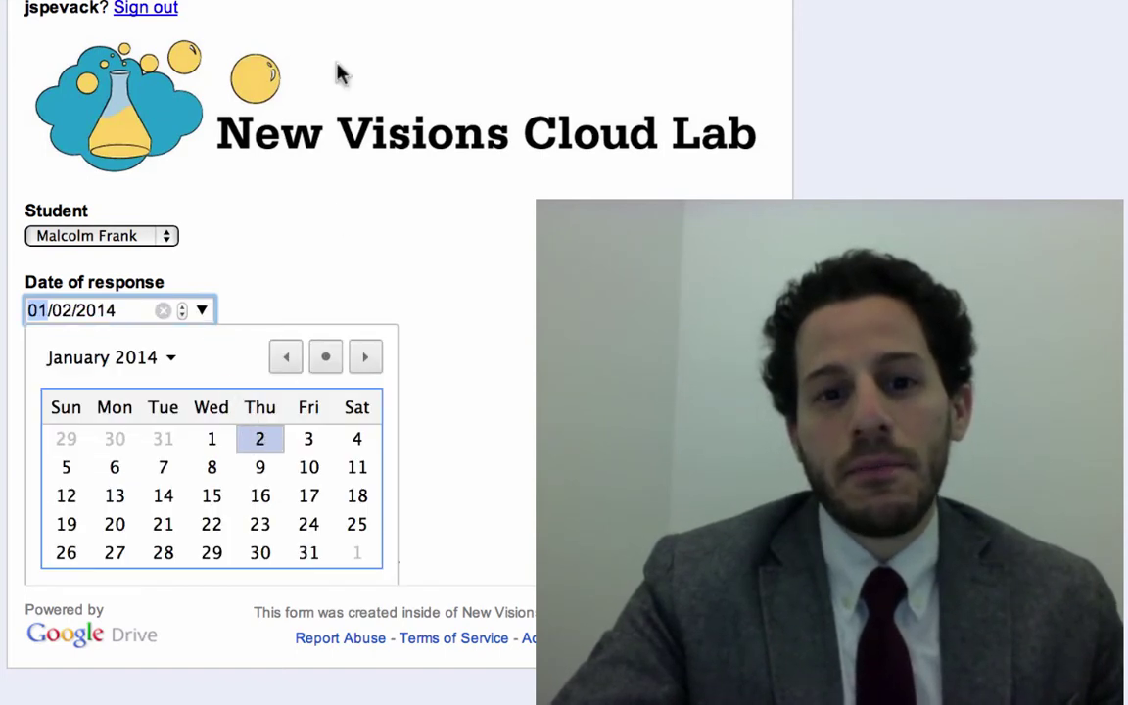
click(458, 225)
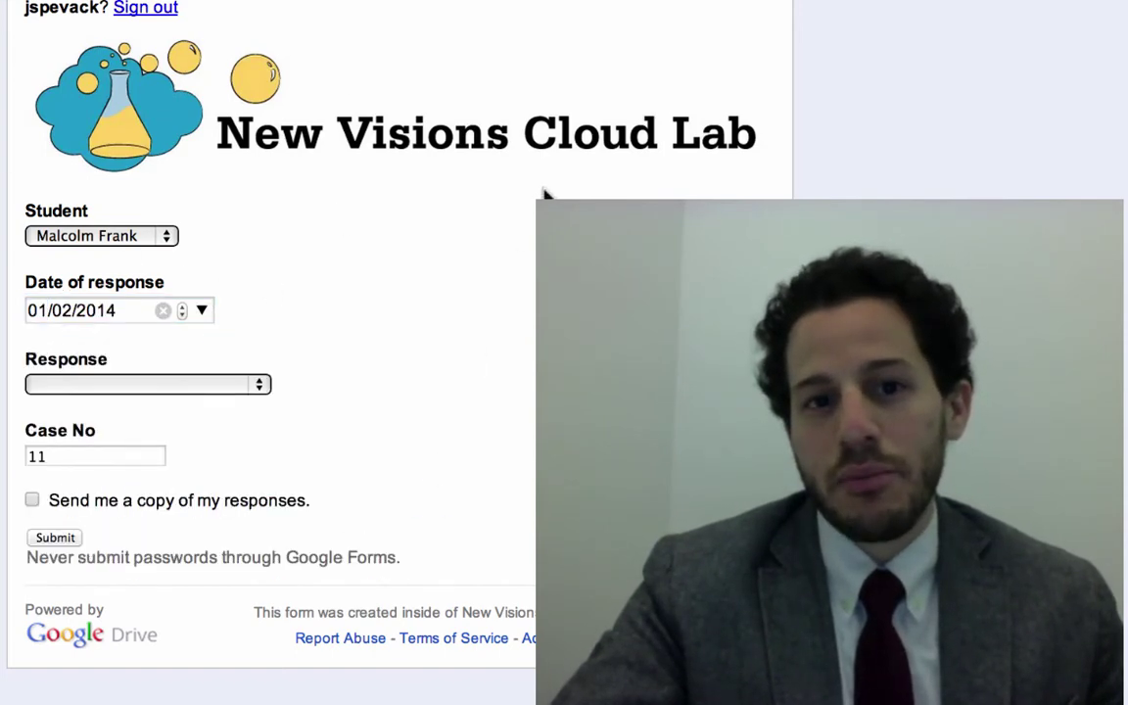
click(165, 385)
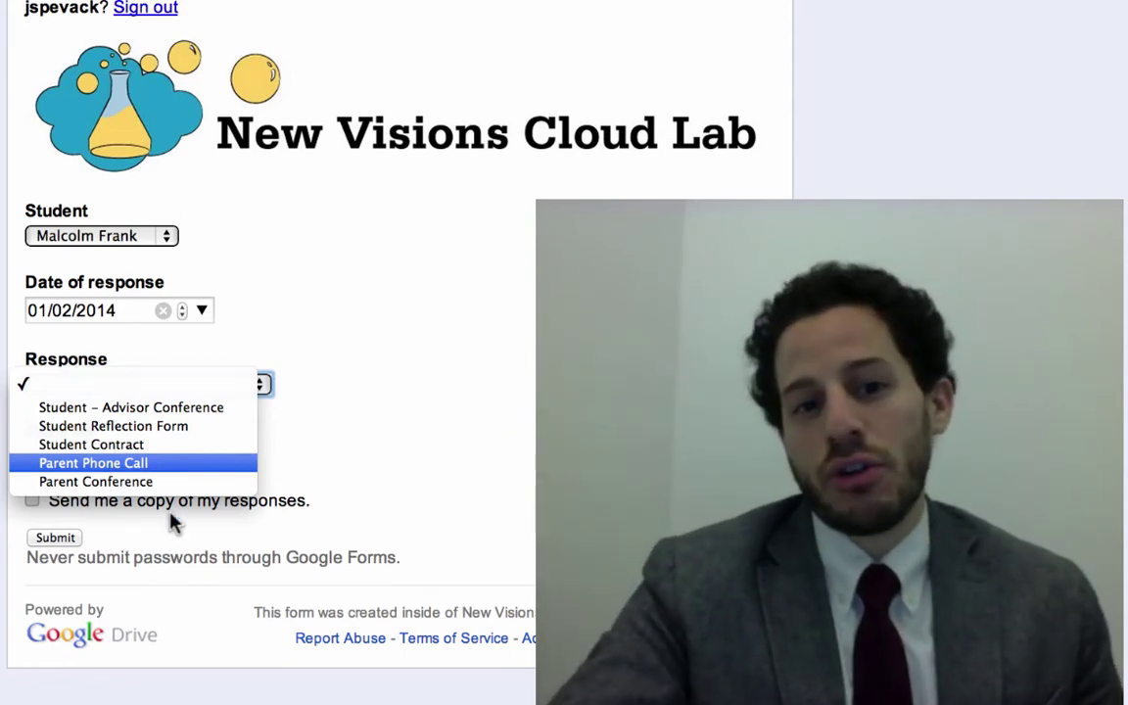
click(150, 464)
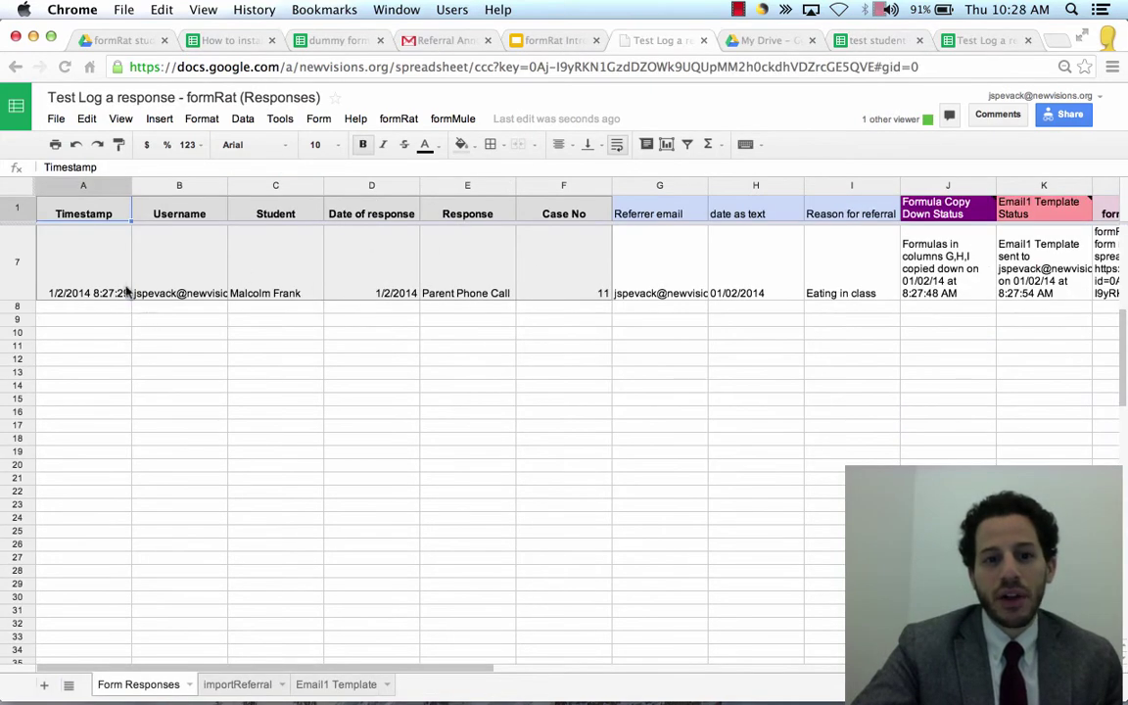
- Review case 11's new response row through its email and formRat copy statuses
click(125, 278)
click(467, 279)
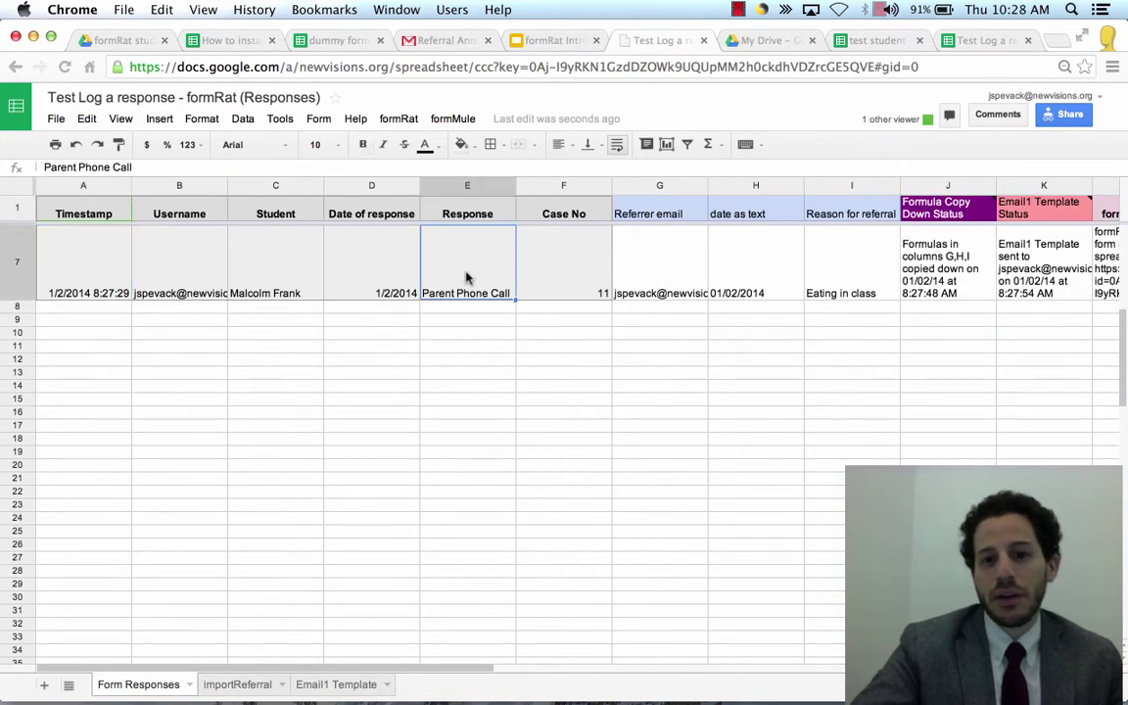
key(Right)
key(Right)
key(Right)
key(Home)
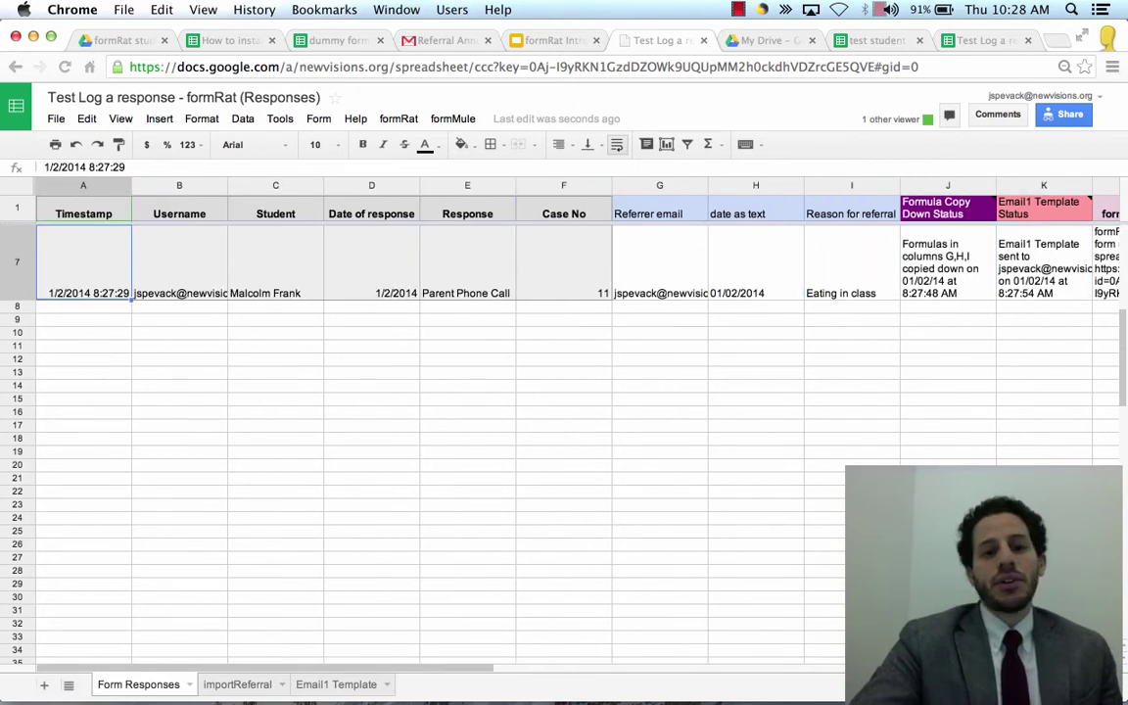
key(Right)
key(Right)
key(Right)
key(Right)
key(Right)
key(Right)
key(Right)
key(Right)
key(Right)
key(Right)
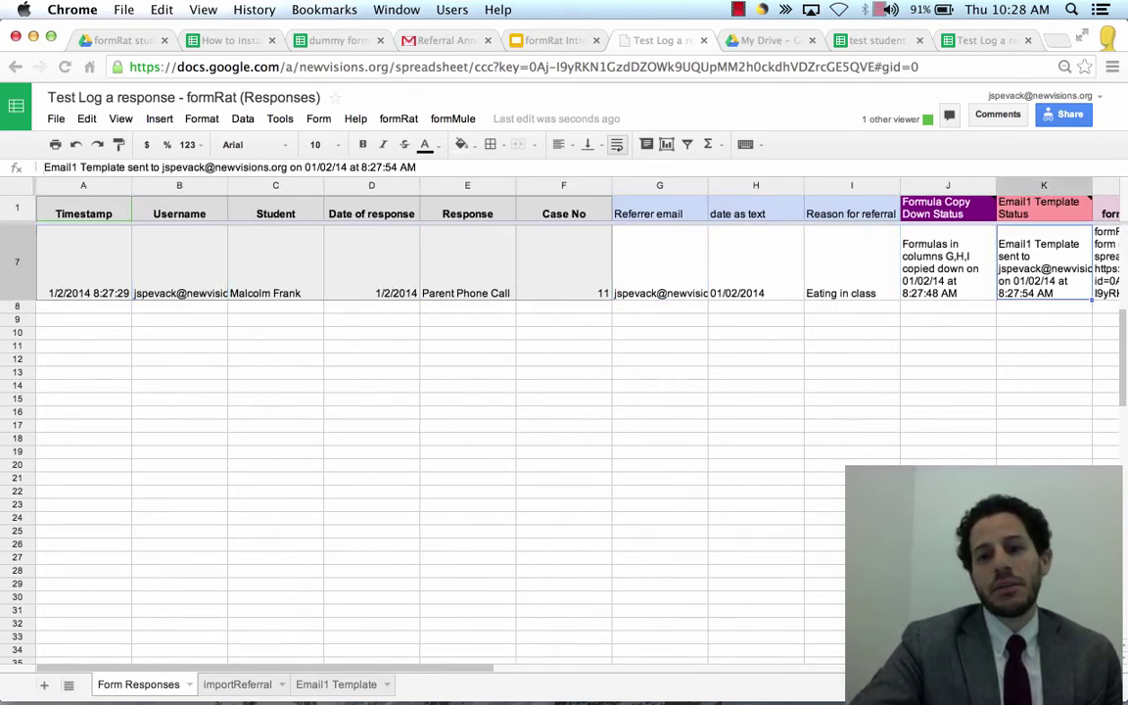
key(Right)
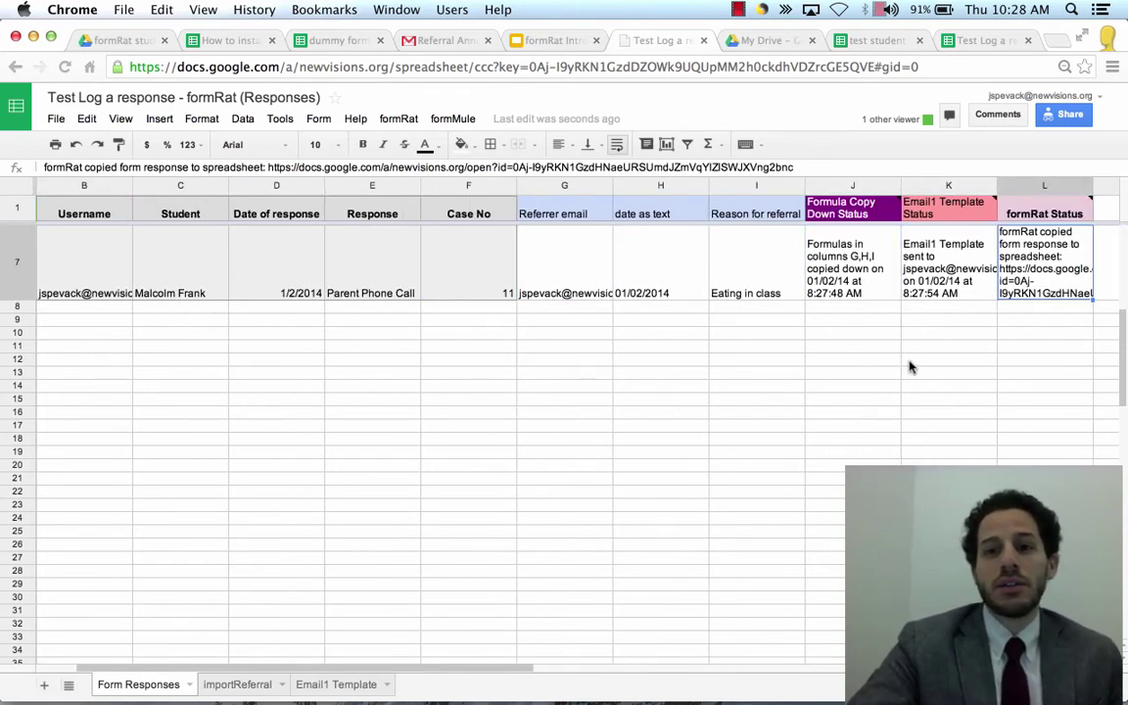
- Select the latest referral in row 9 of the importReferral sheet, then switch to Gmail
click(965, 42)
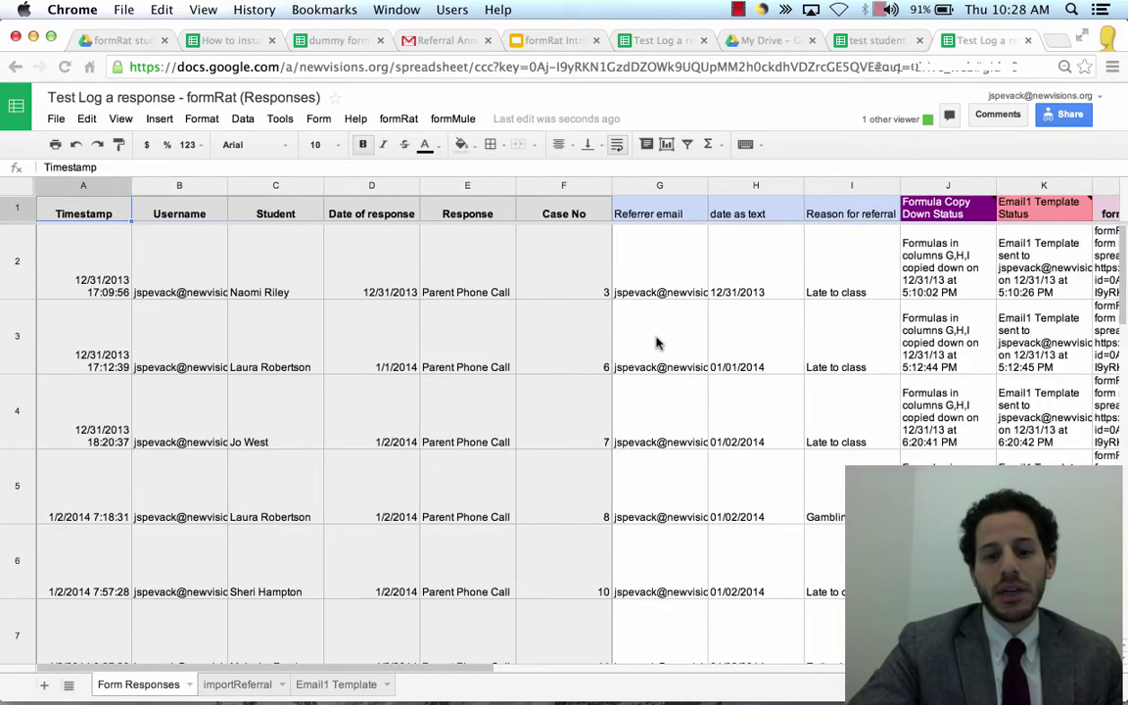
scroll(656, 343, down, 3)
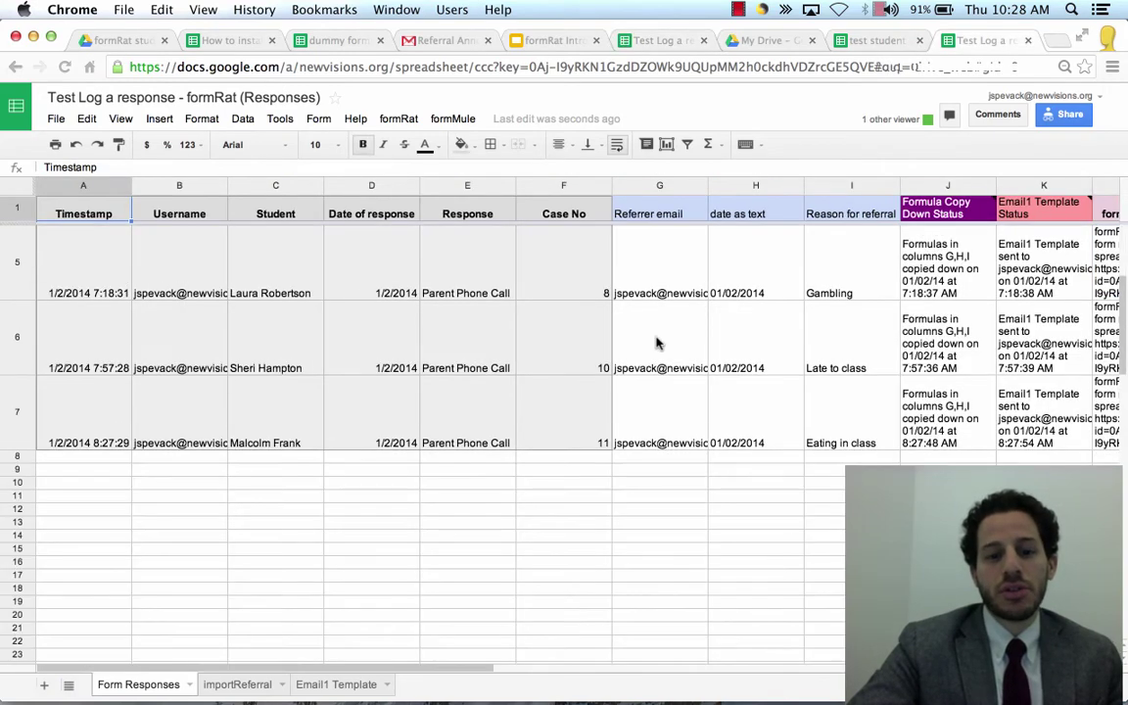
click(237, 684)
scroll(193, 504, down, 2)
drag(77, 432, 1064, 460)
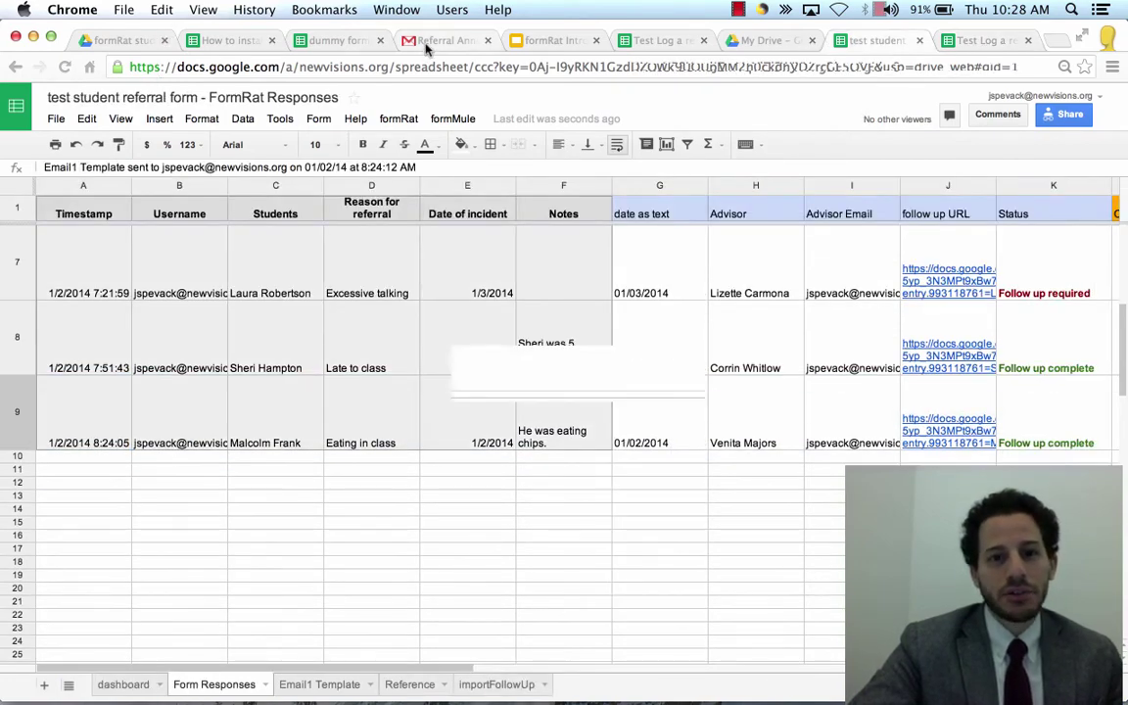
click(436, 40)
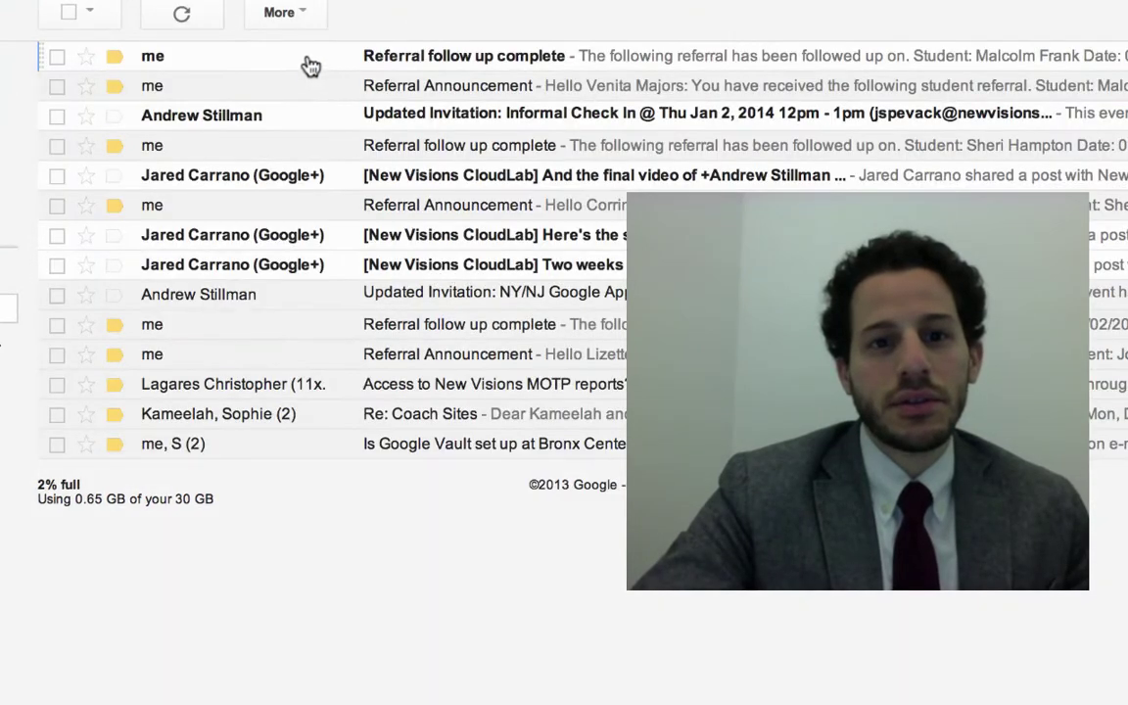
- Open the Referral follow up complete email and highlight its opening, reason and response lines
click(309, 65)
drag(98, 176, 401, 189)
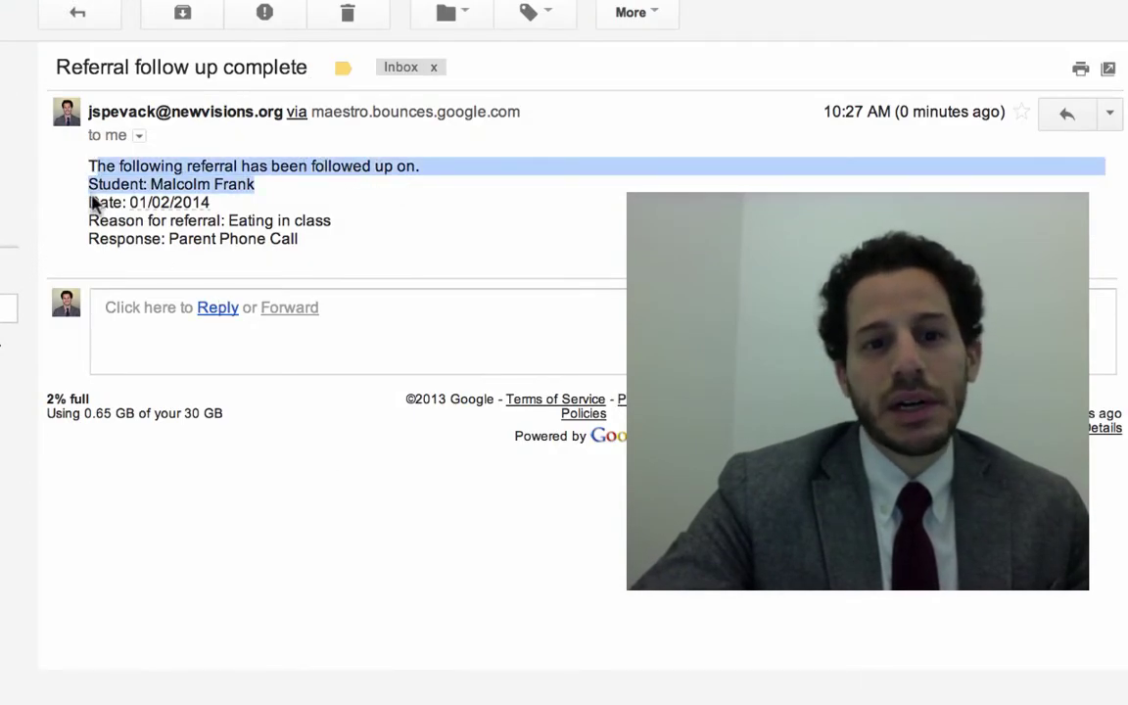
drag(193, 227, 322, 242)
click(322, 244)
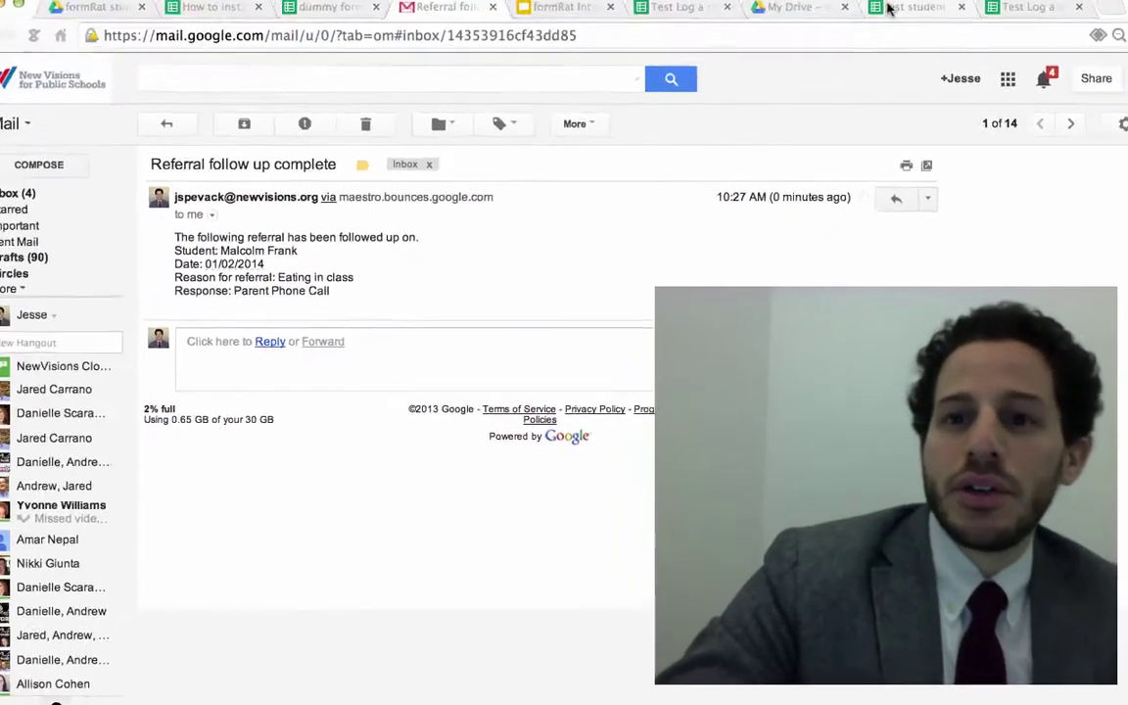
- Return to the FormRat Responses spreadsheet, where Status now reads 'Follow up complete'
click(876, 40)
scroll(803, 300, up, 4)
scroll(803, 301, up, 1)
scroll(803, 301, right, 1)
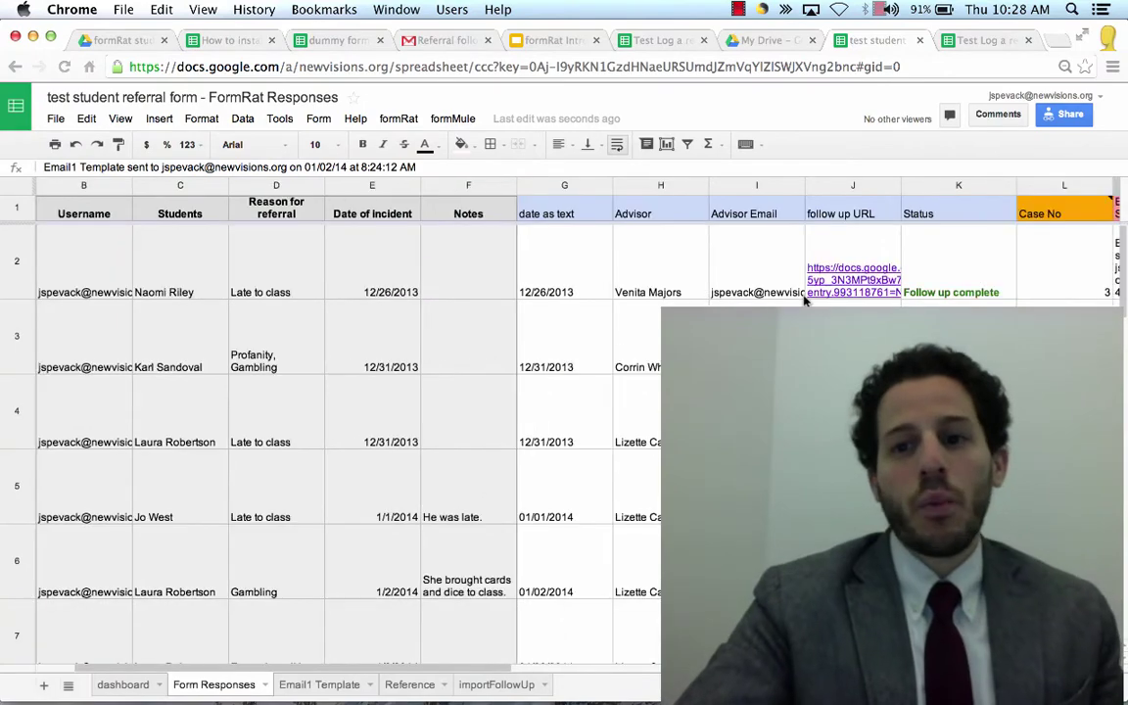
scroll(803, 301, right, 5)
scroll(803, 300, down, 4)
scroll(803, 301, left, 1)
scroll(803, 300, down, 2)
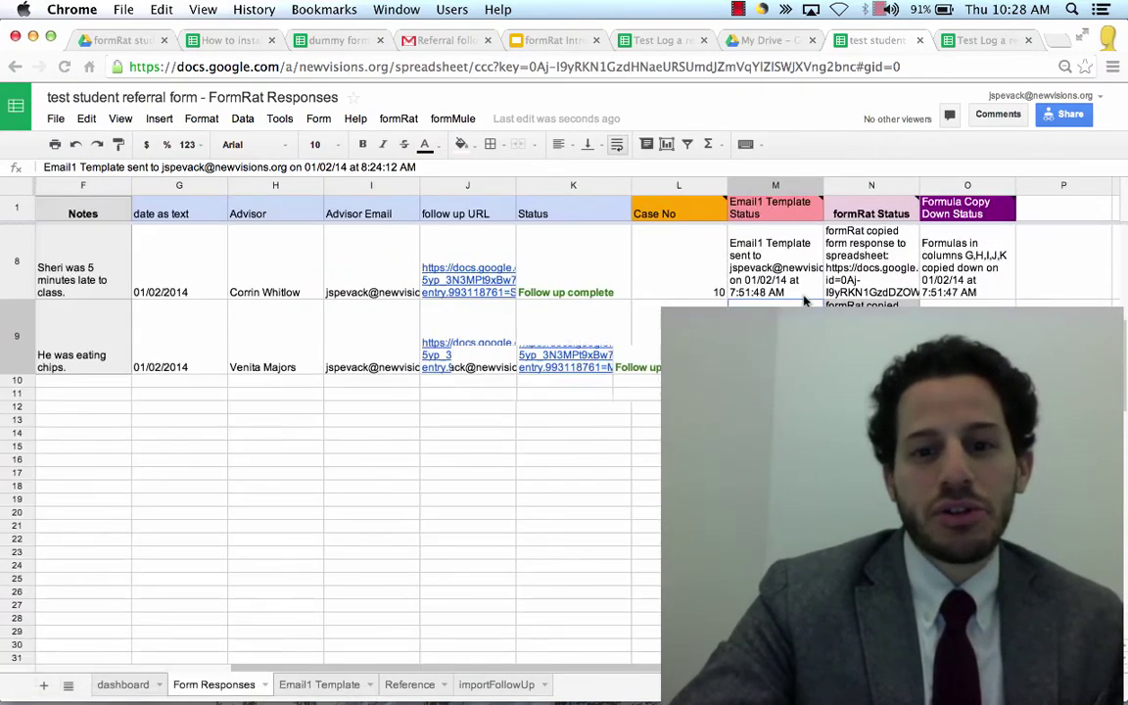
scroll(788, 301, left, 5)
scroll(788, 301, up, 2)
scroll(774, 302, right, 2)
scroll(774, 302, right, 1)
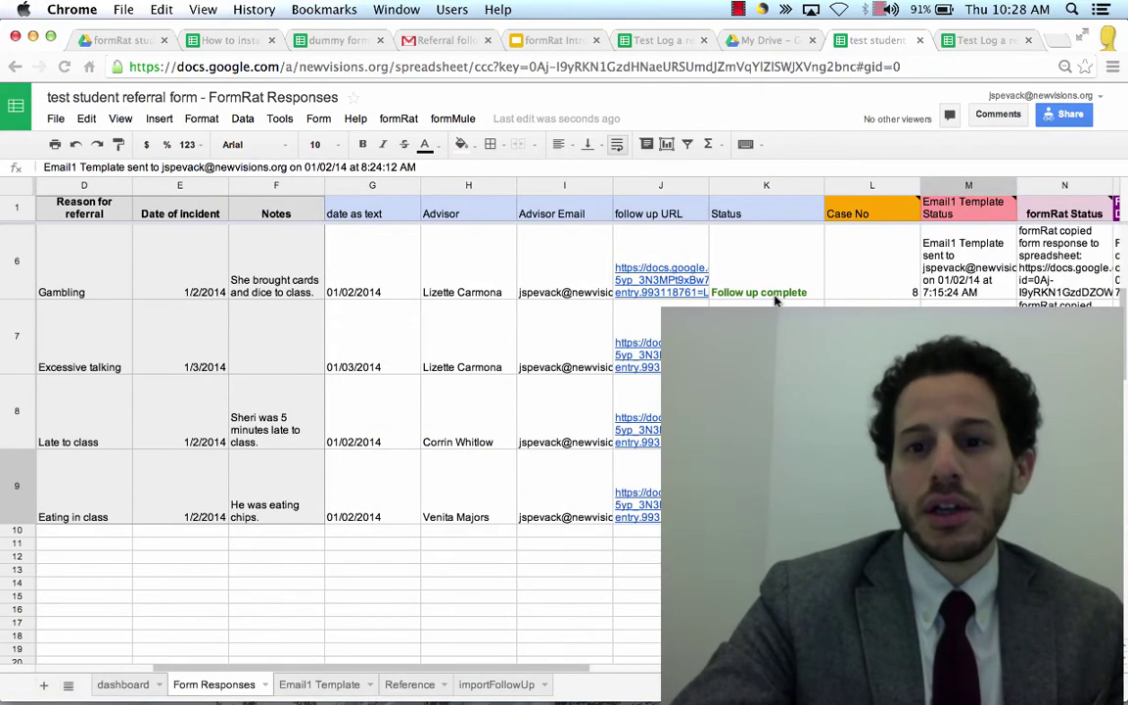
scroll(774, 301, up, 3)
scroll(774, 202, up, 1)
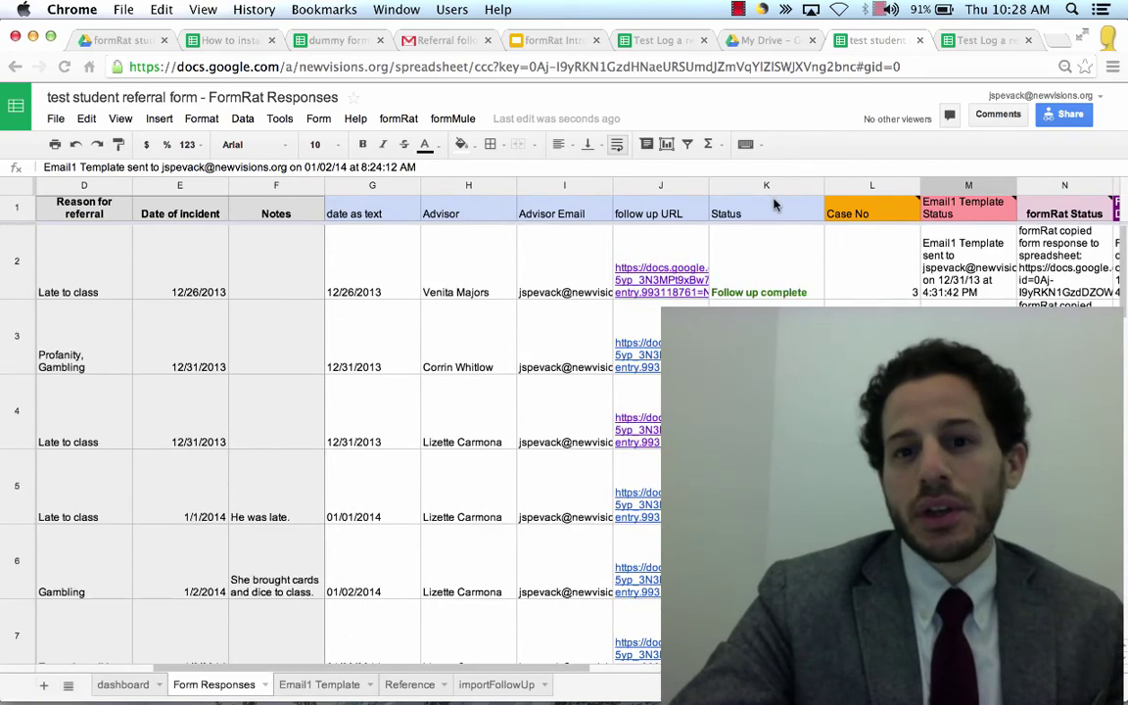
click(768, 188)
scroll(529, 284, down, 3)
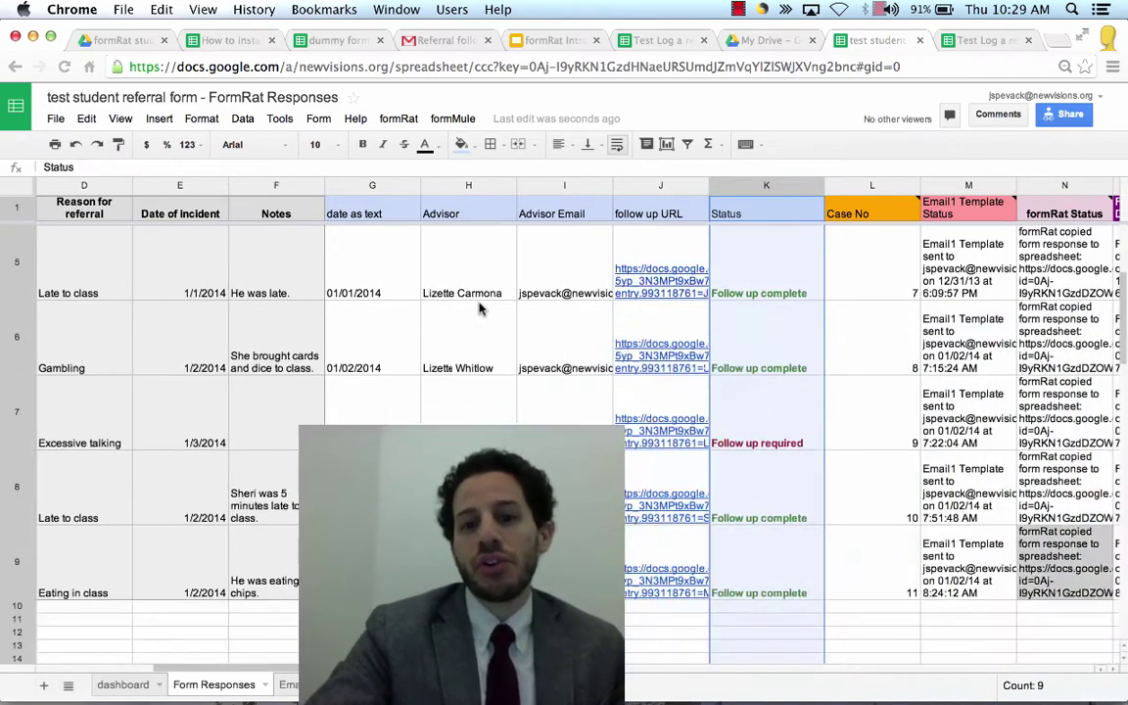
scroll(489, 303, up, 1)
scroll(843, 378, up, 2)
click(755, 348)
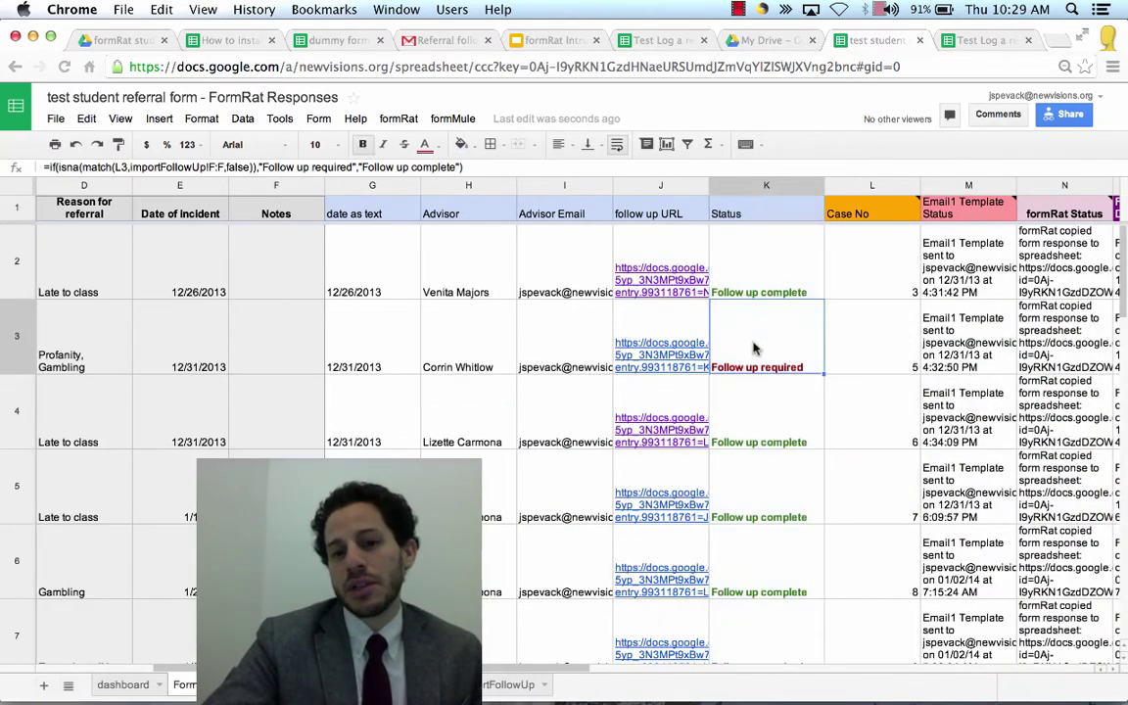
scroll(801, 496, down, 1)
scroll(801, 496, down, 2)
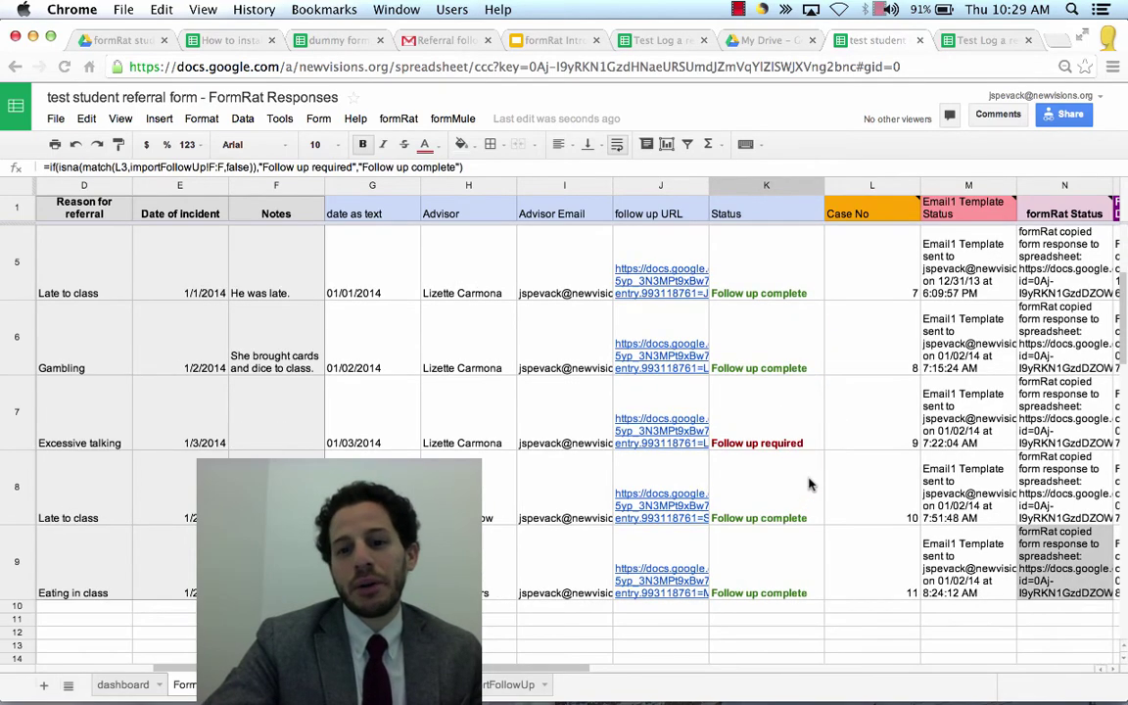
click(771, 413)
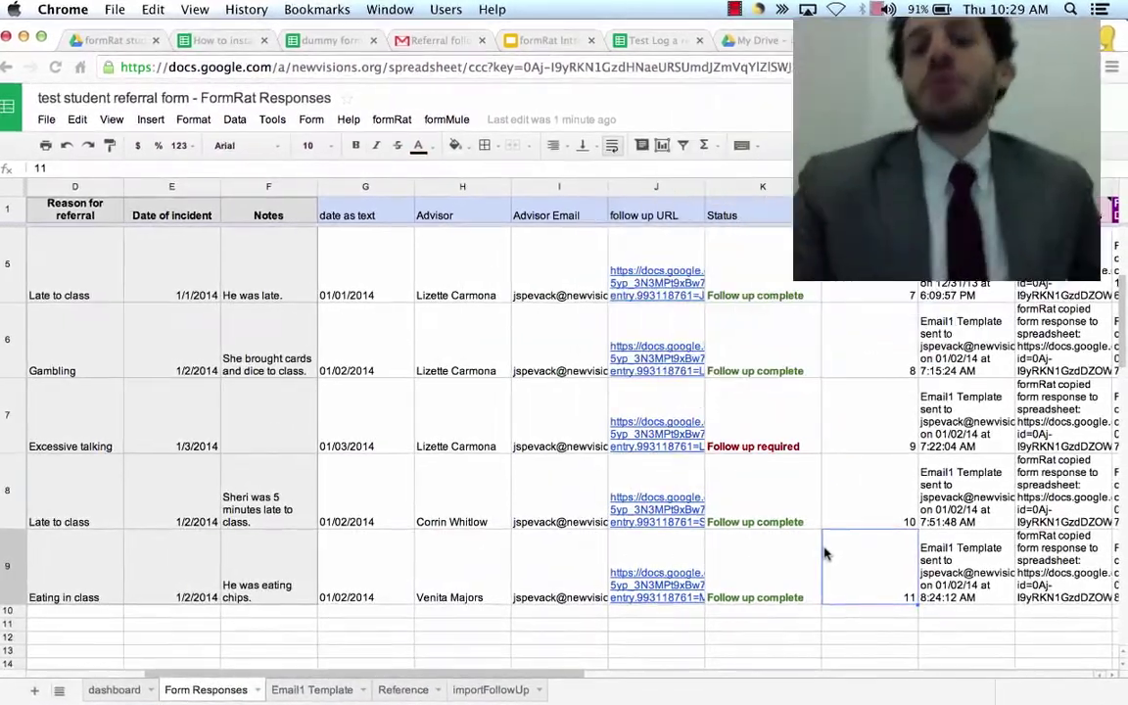
click(869, 573)
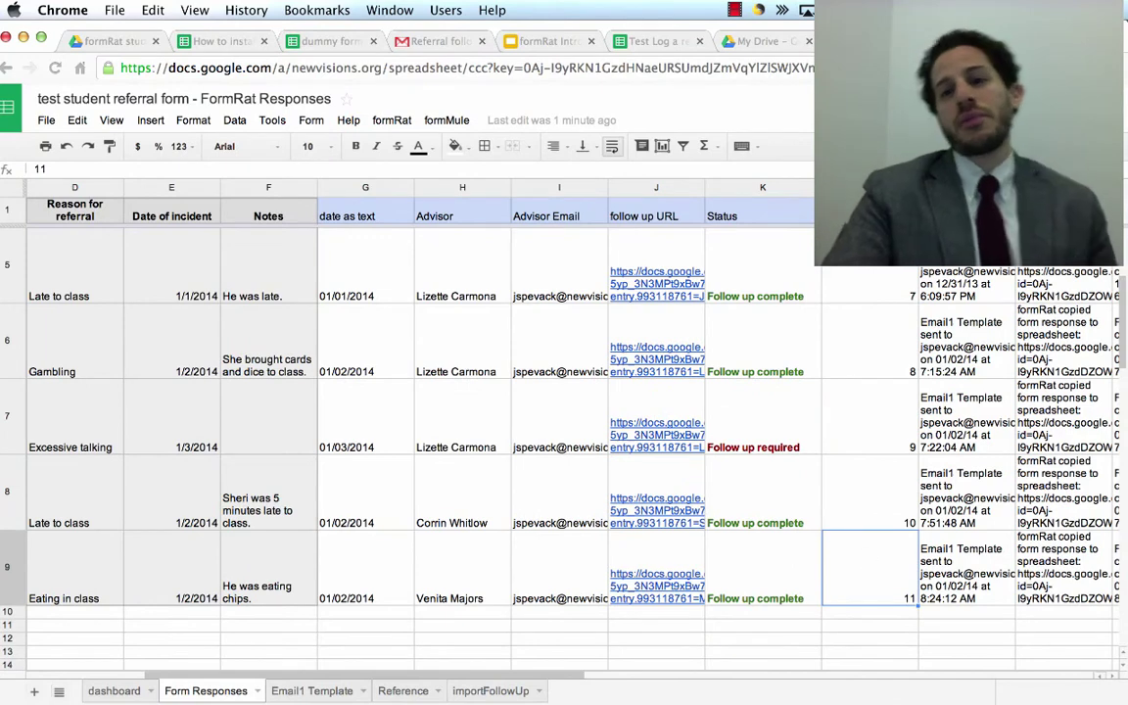
key(super+6)
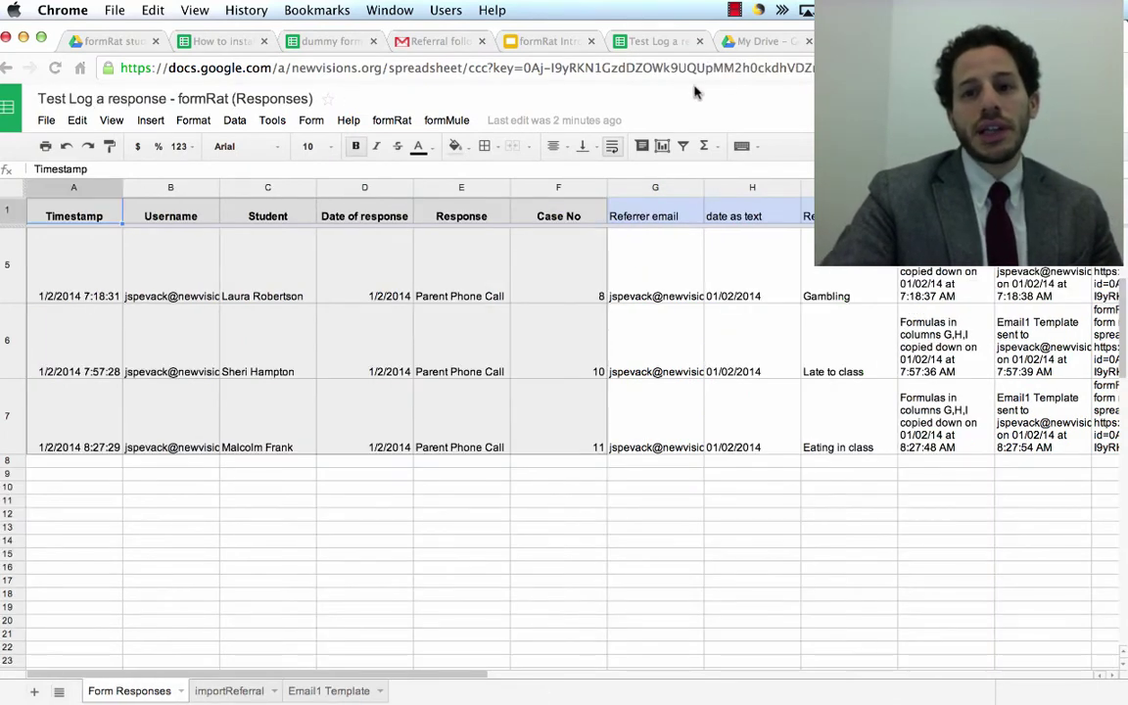
scroll(746, 392, right, 3)
scroll(748, 395, left, 3)
scroll(744, 393, up, 1)
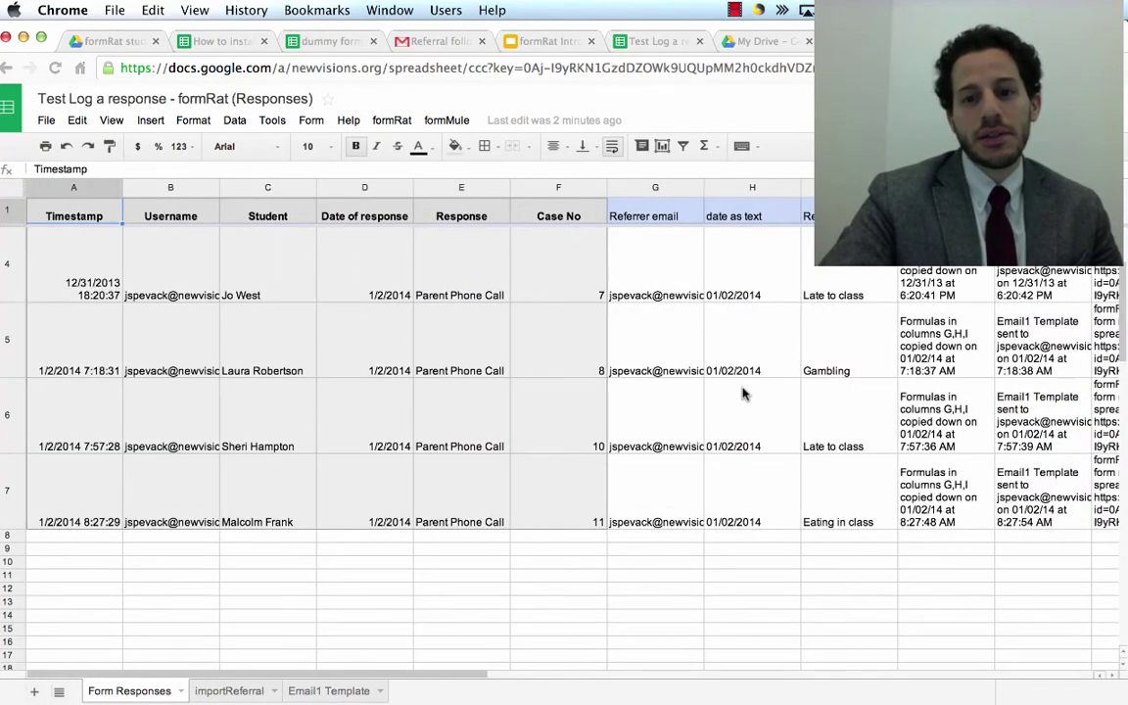
click(557, 520)
drag(89, 516, 534, 509)
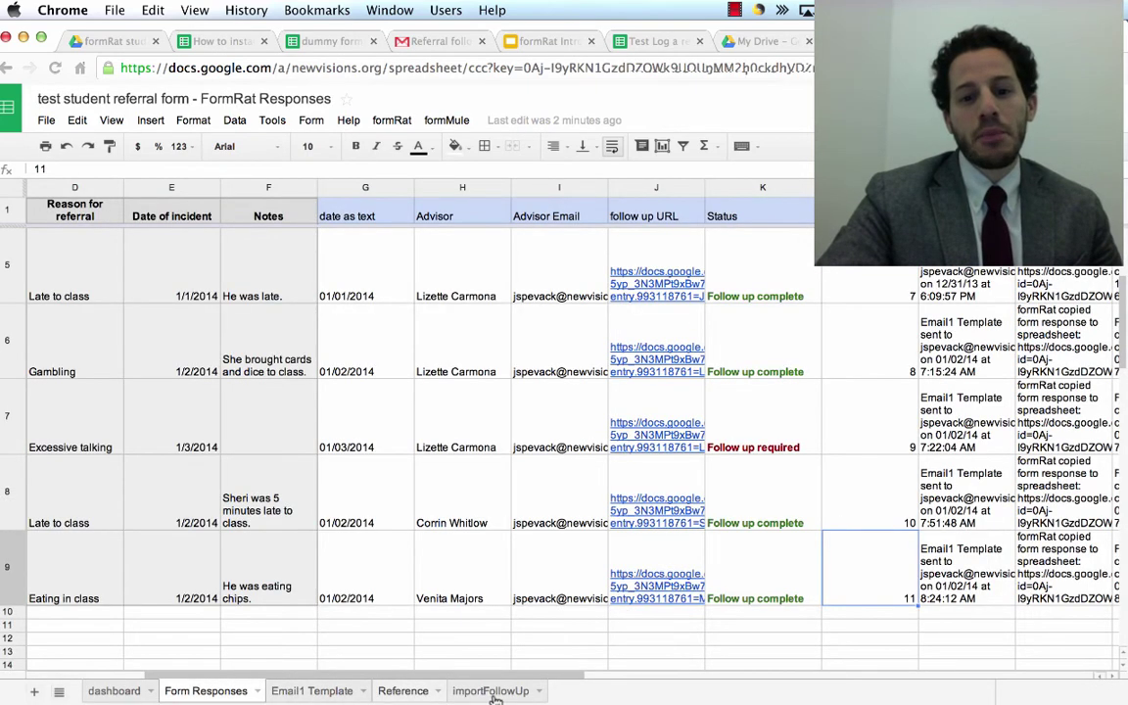
click(493, 691)
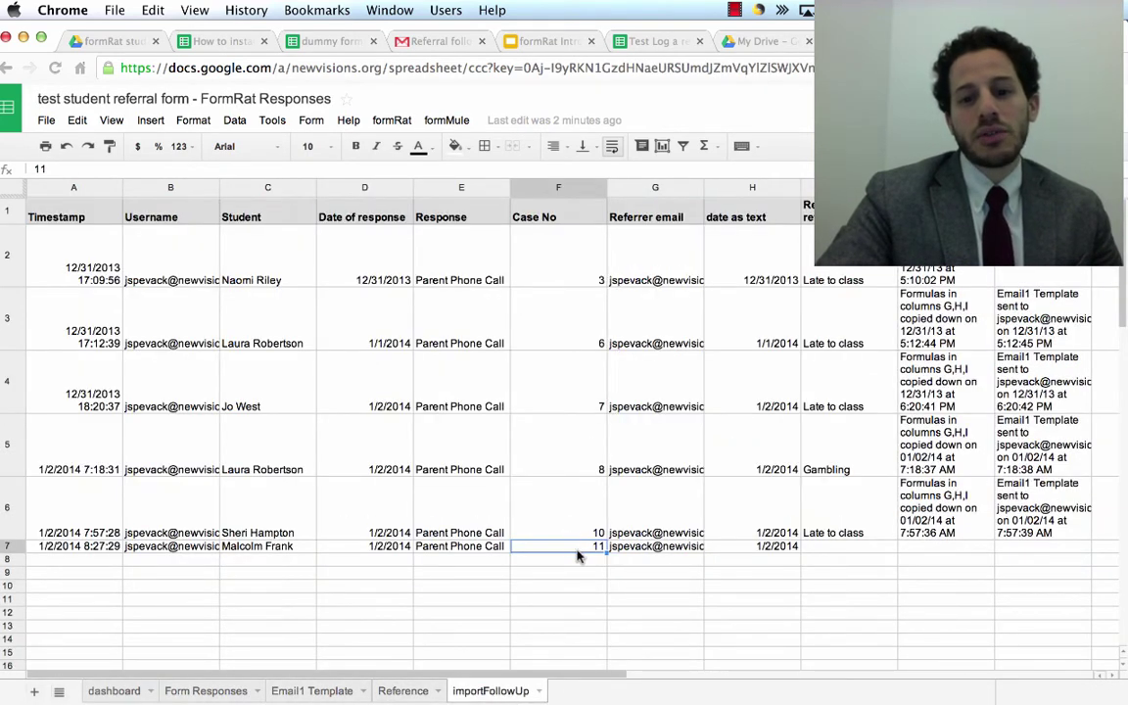
click(188, 696)
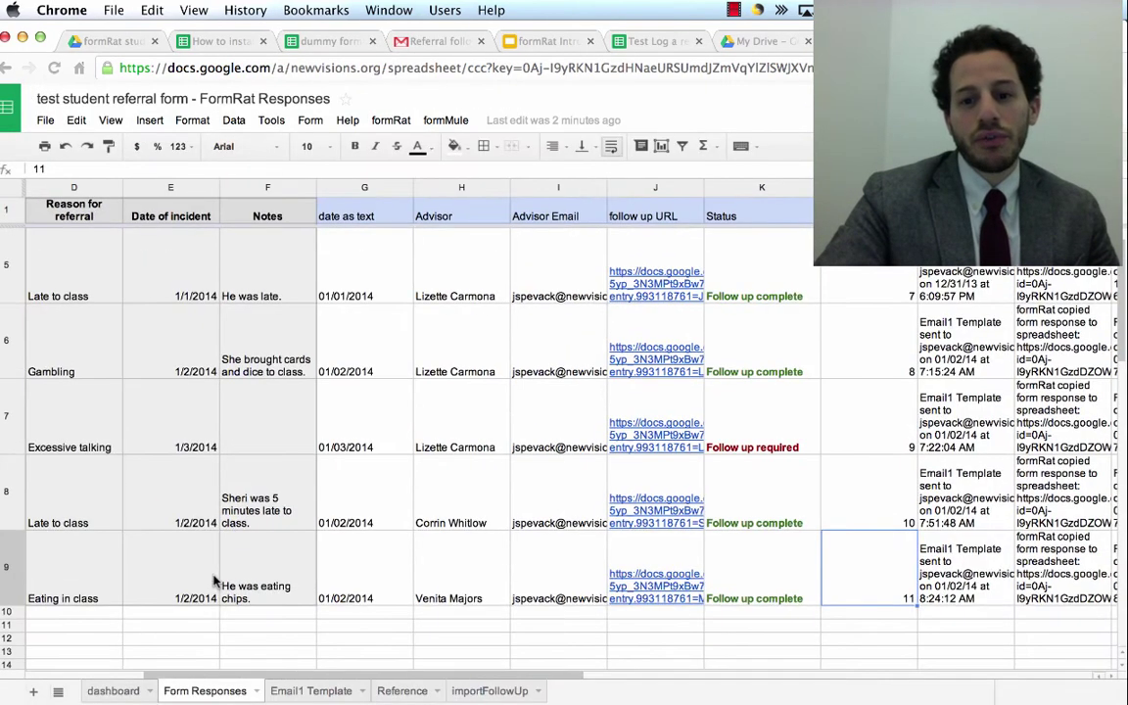
- Inspect the status formula in cell K9 of the Test Log a response sheet
click(779, 586)
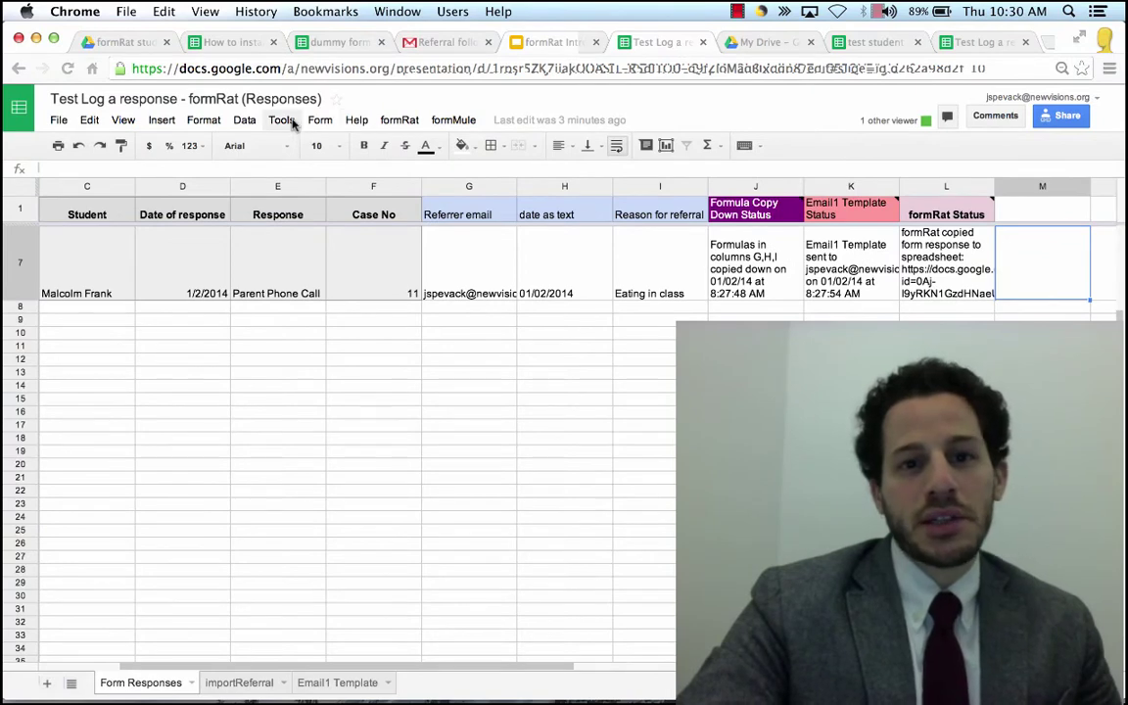
- Search the Script gallery for formRat, then dismiss the gallery
click(284, 121)
click(351, 147)
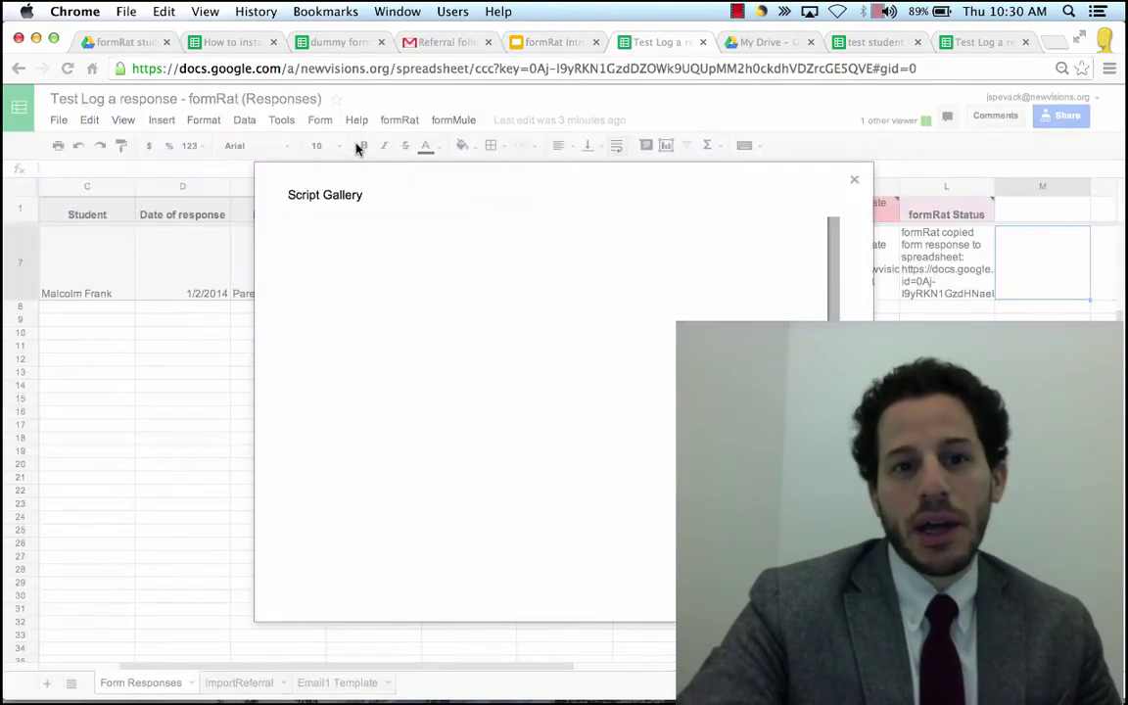
text(formRat)
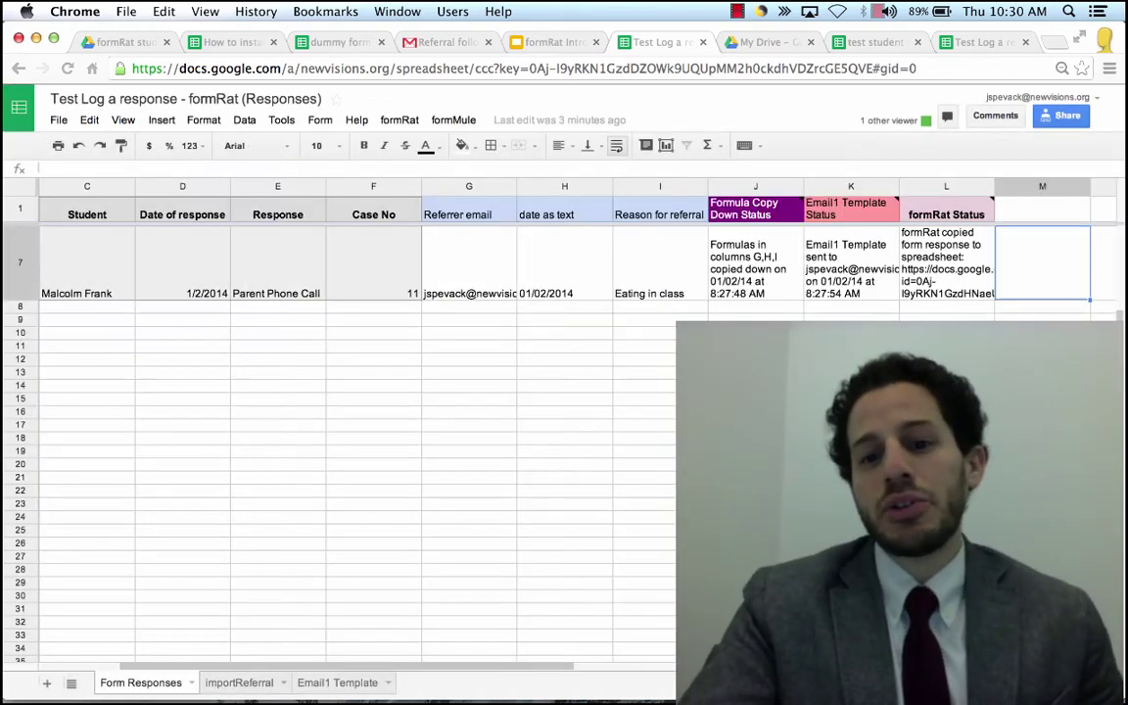
scroll(338, 440, left, 1)
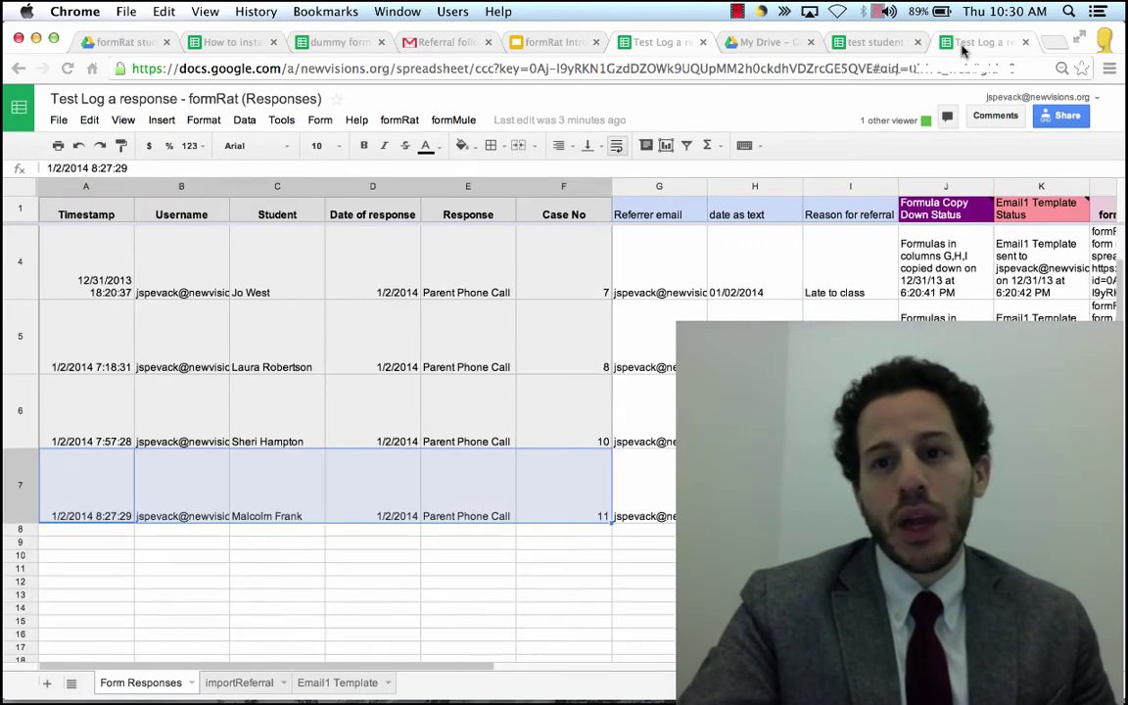
click(530, 288)
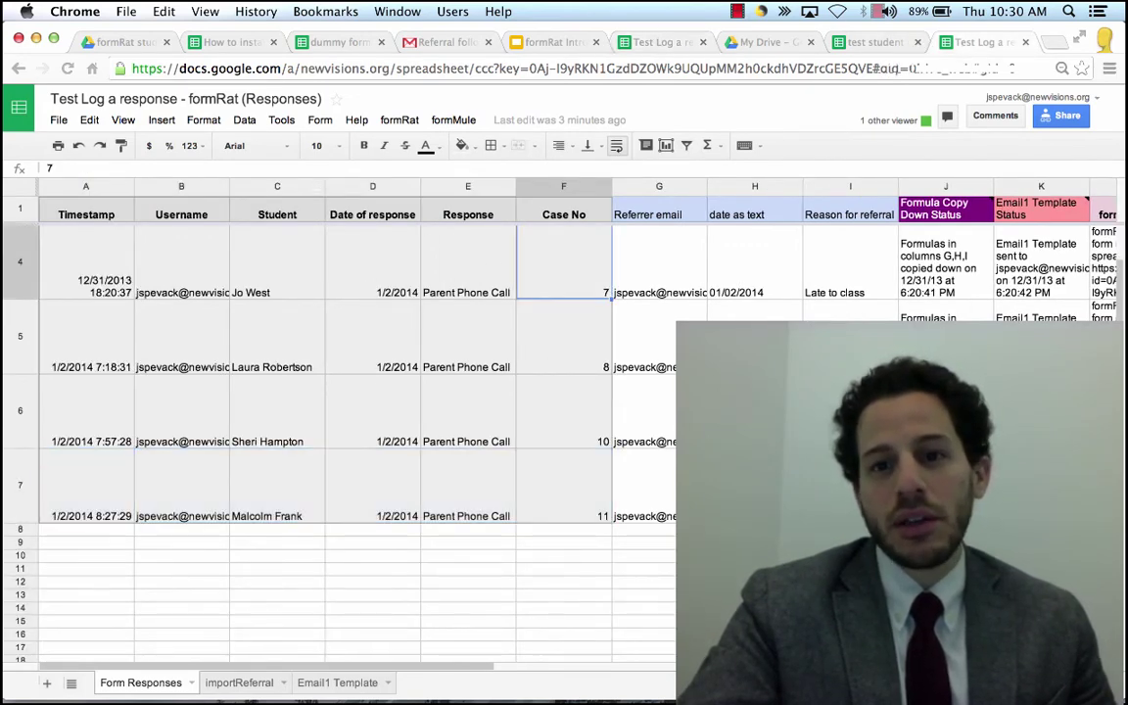
- Open the formRat project in the Script editor and select all its code
click(283, 120)
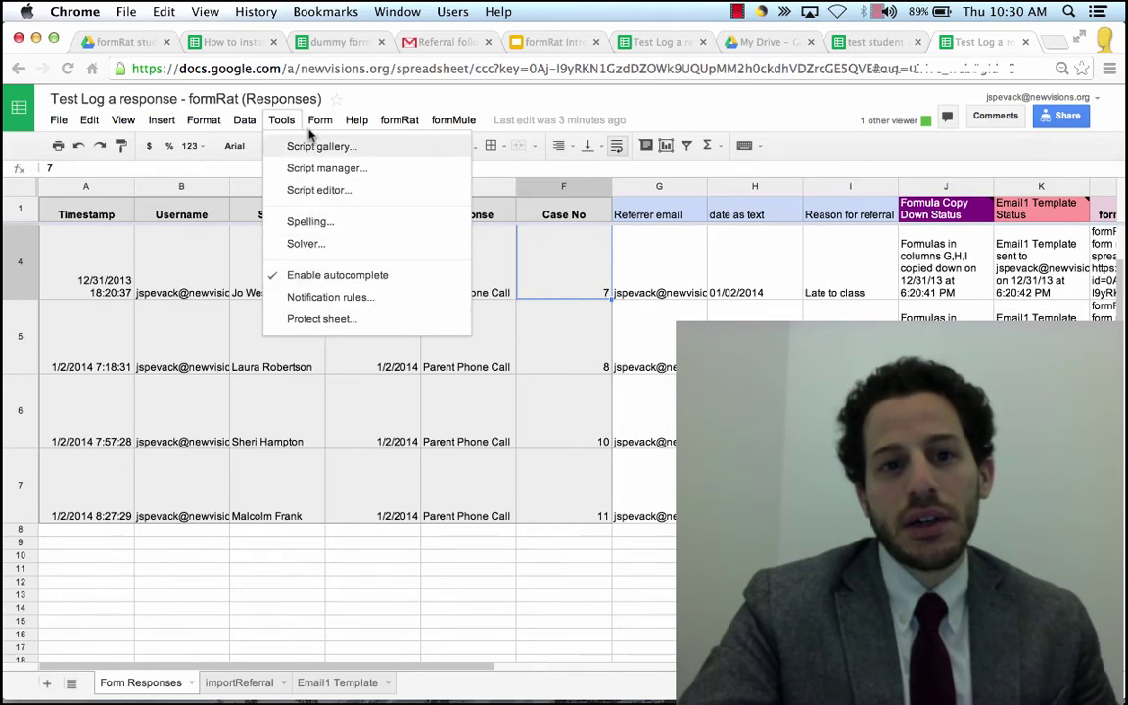
click(302, 191)
click(568, 158)
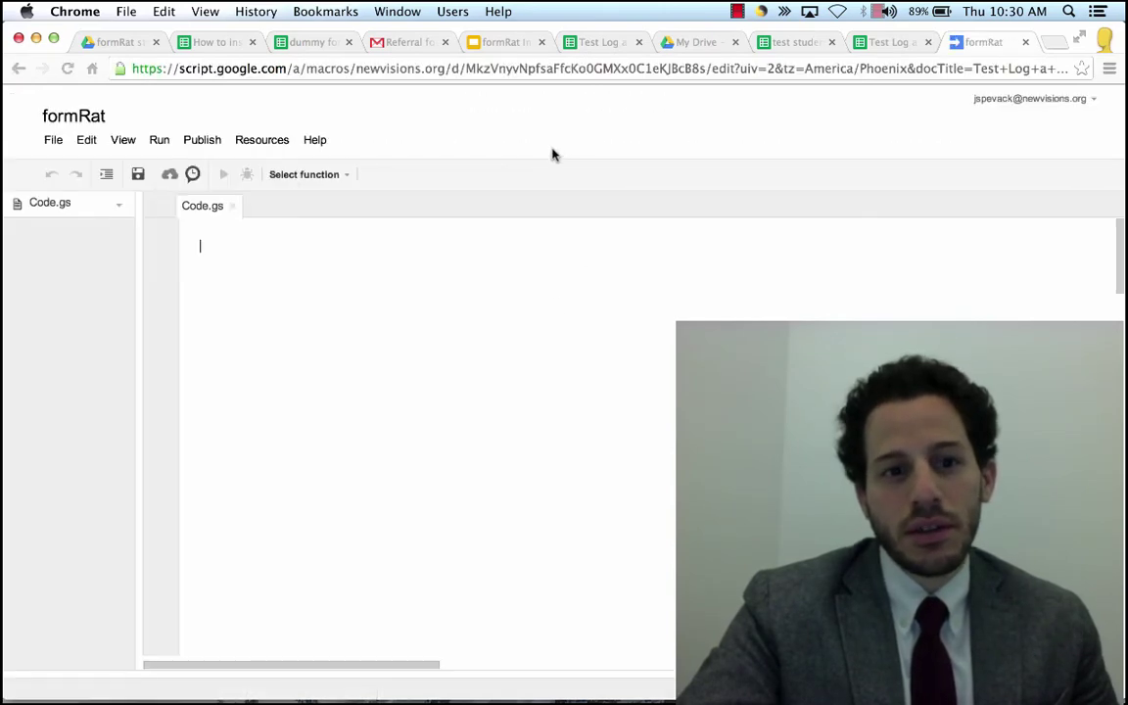
drag(176, 230, 464, 697)
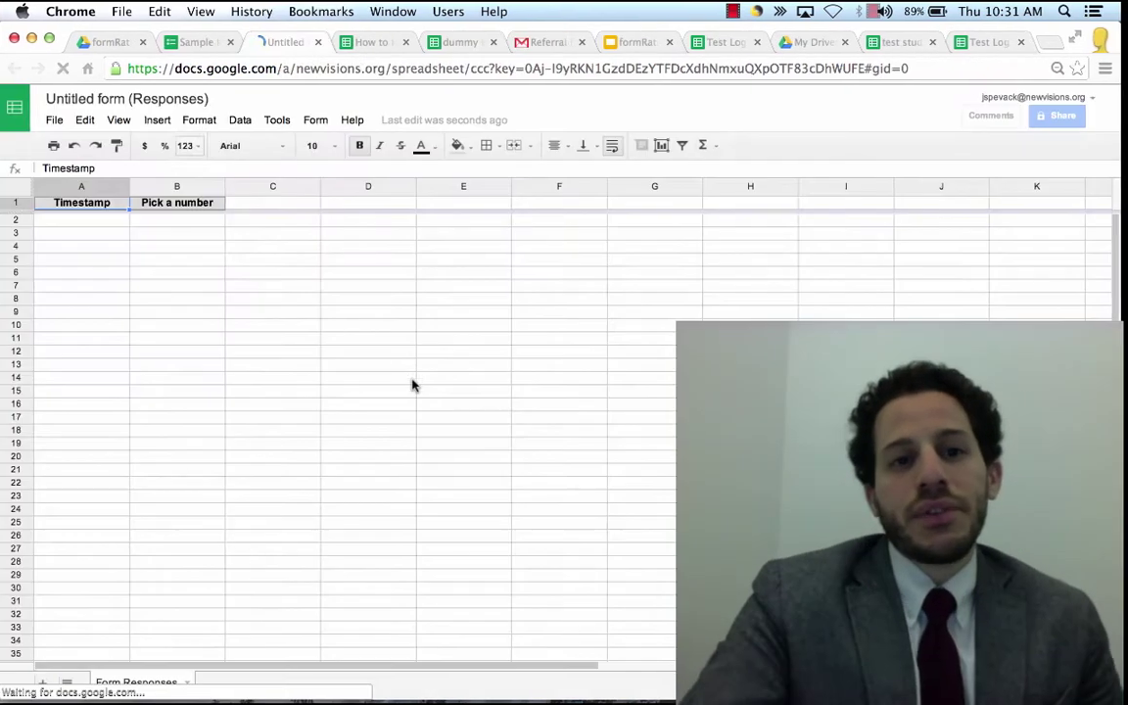
- Open a new script editor and replace its starter code with the pasted formRat code
click(283, 119)
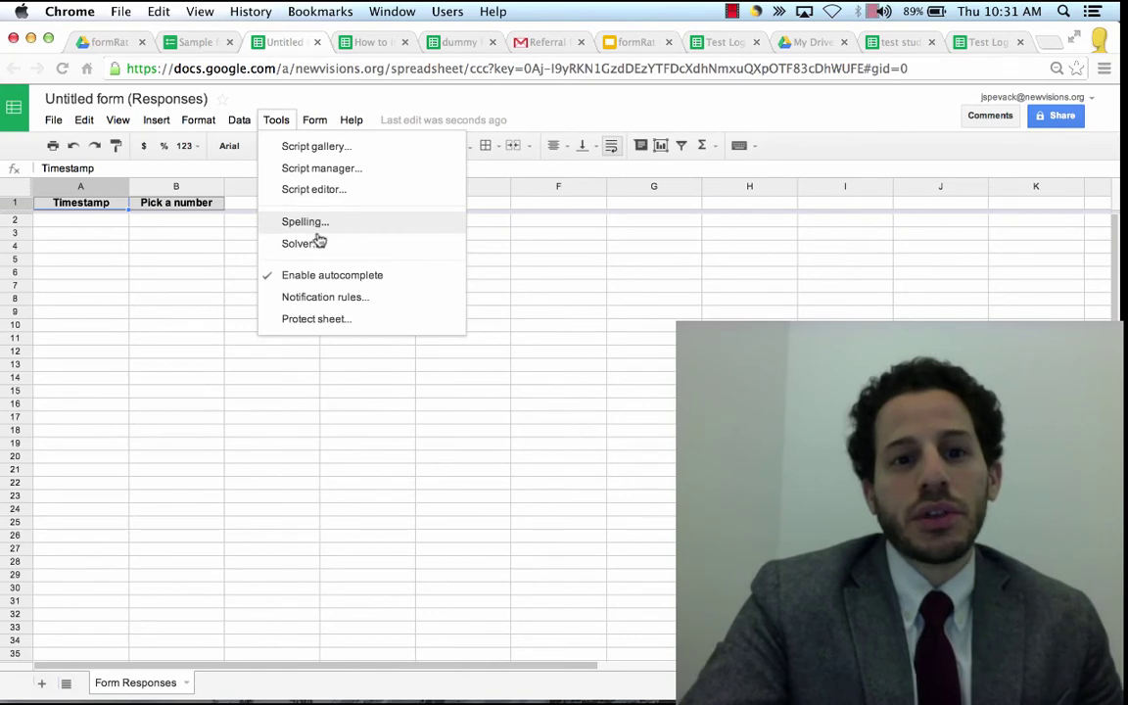
click(330, 189)
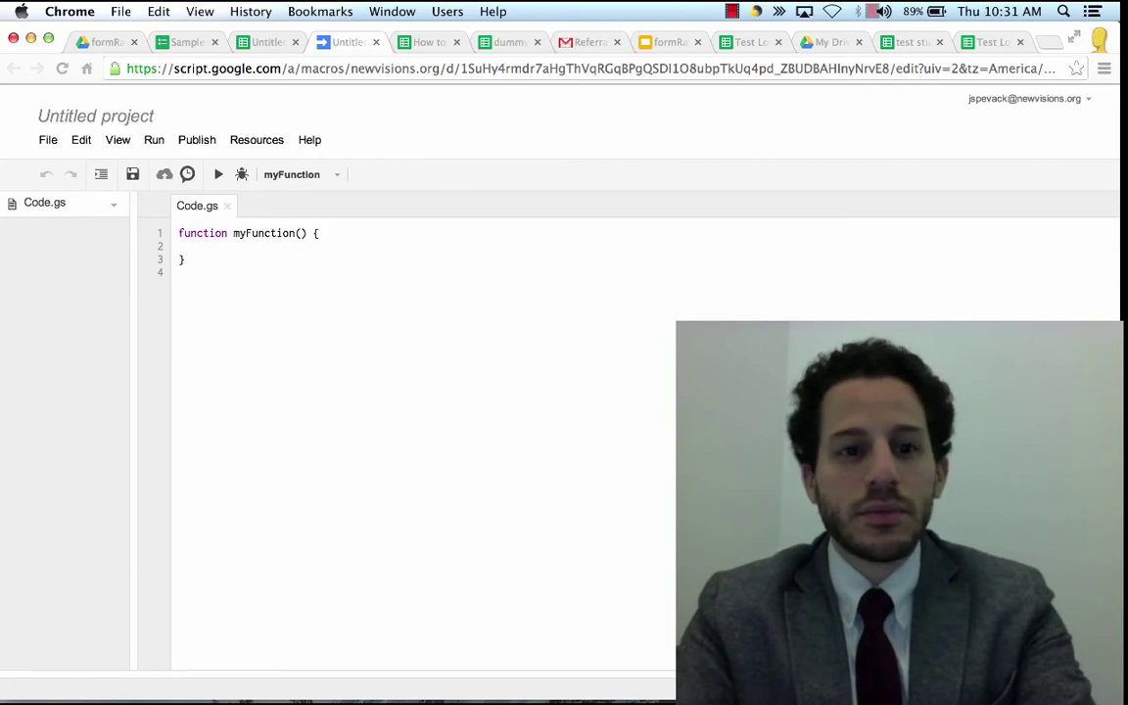
key(super+a)
key(super+v)
scroll(197, 365, up, 20)
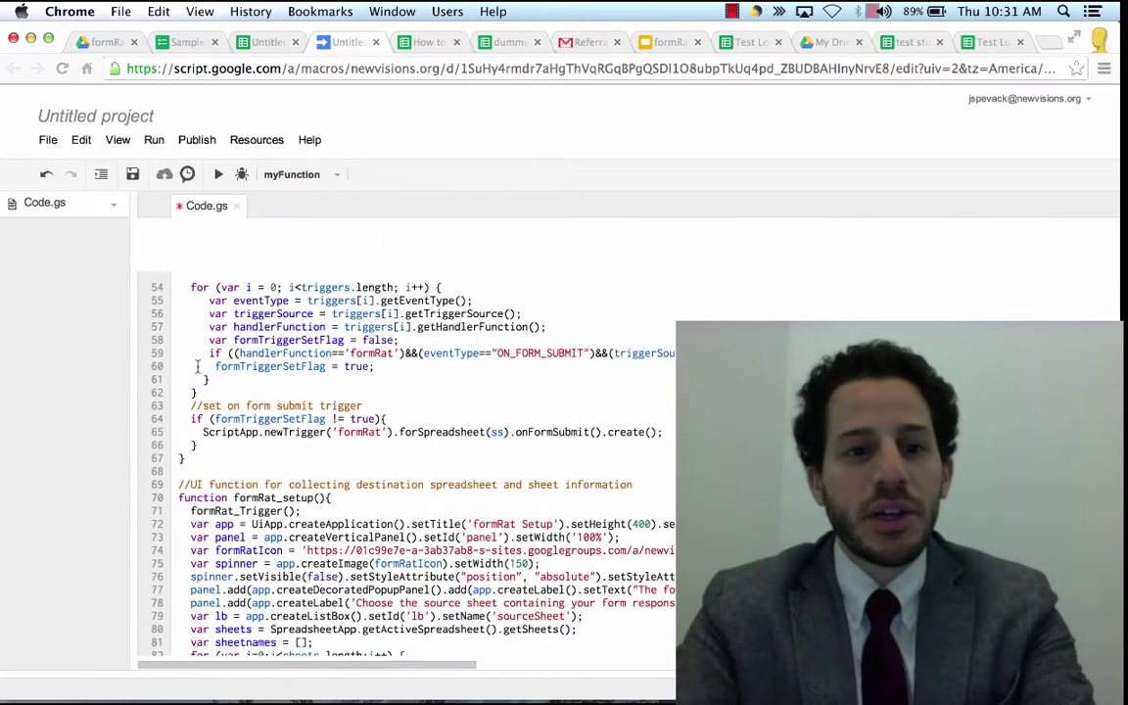
- Rename the script project to formRat, close the editor and reload the spreadsheet
click(112, 126)
text(formRat)
key(Return)
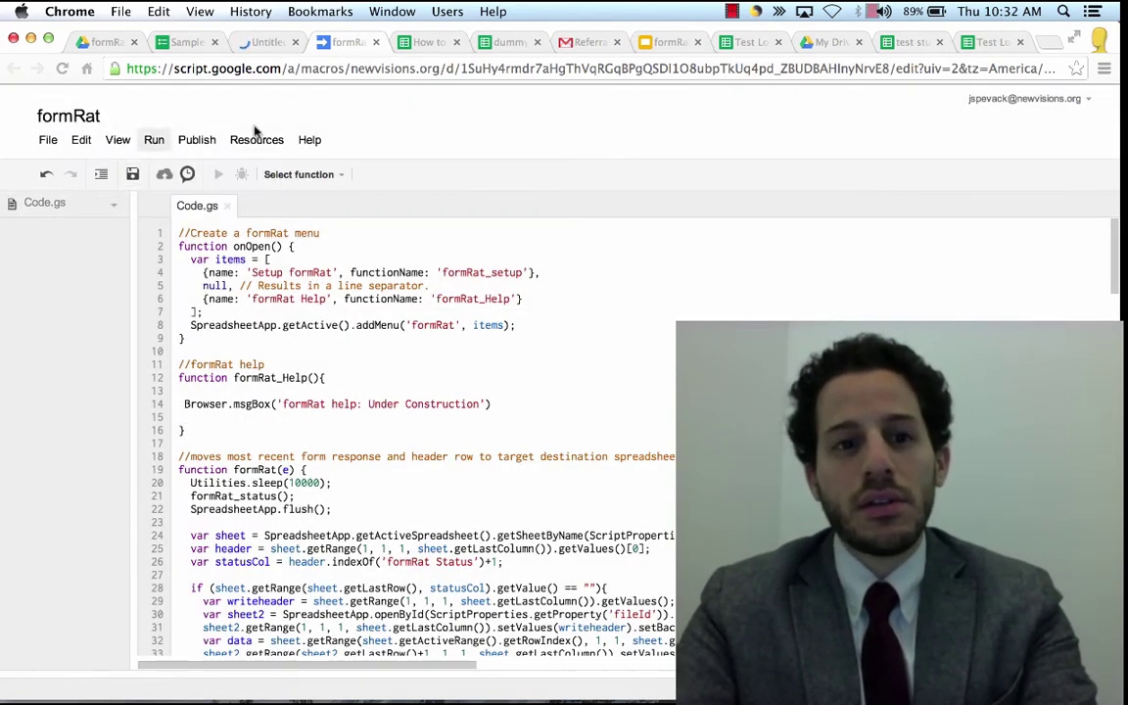
key(super+w)
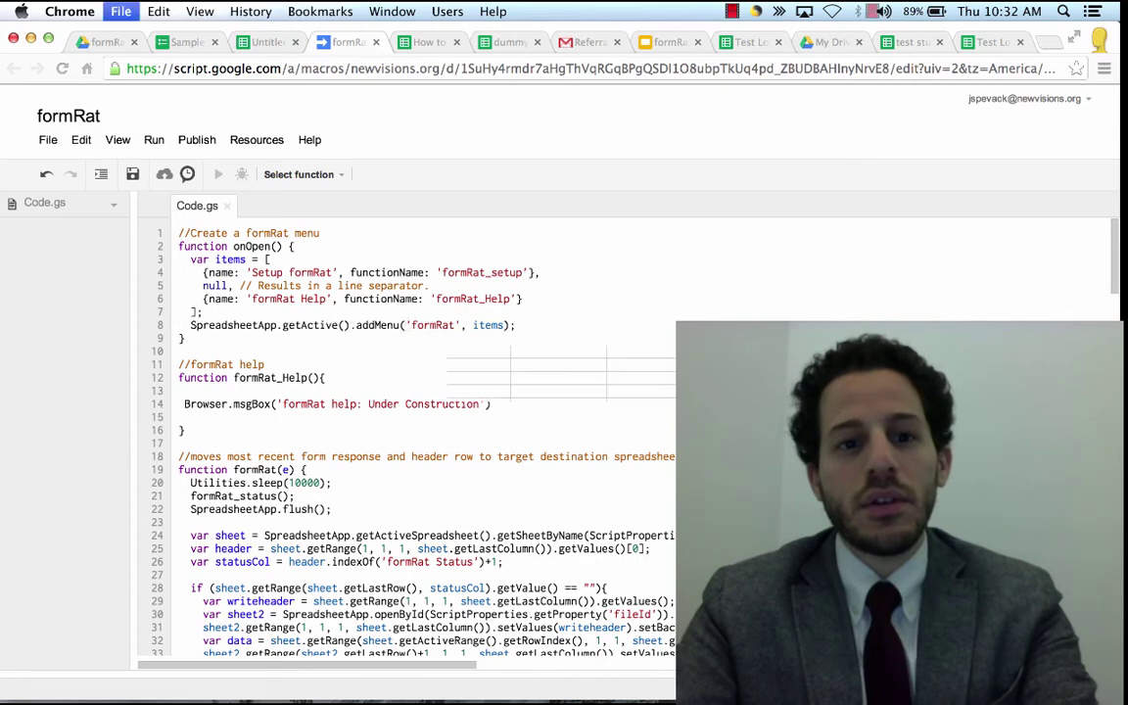
click(59, 70)
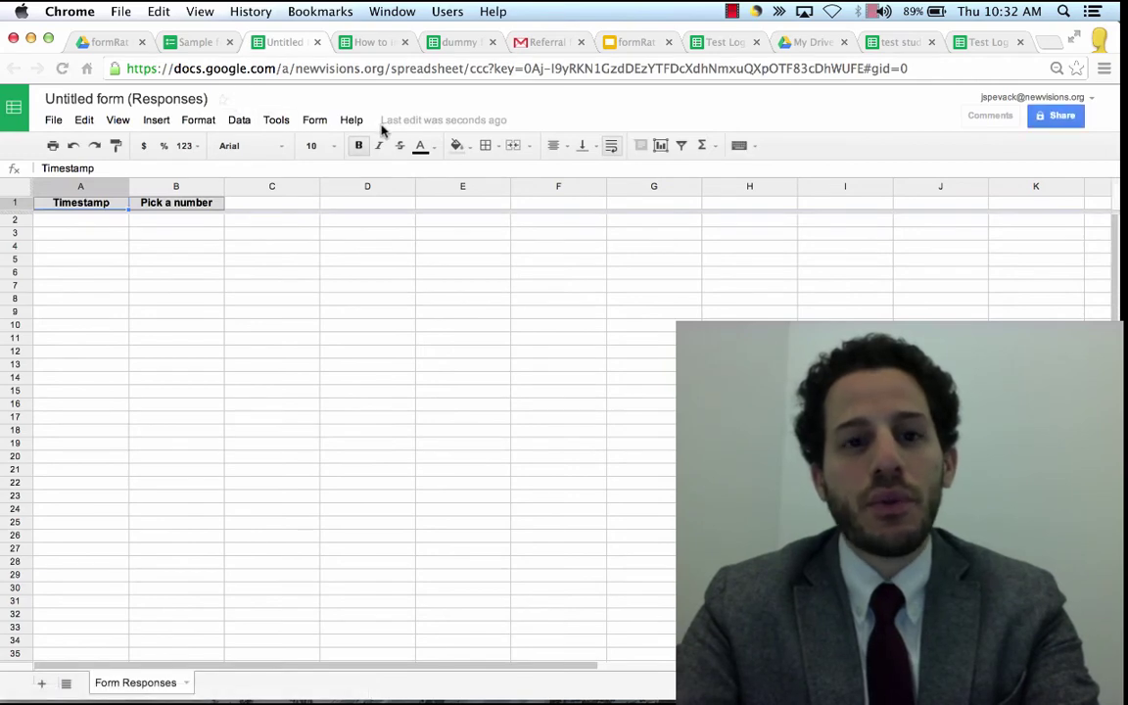
- Run formRat > Setup formRat, authorize the script's permissions, then run the setup again
click(384, 122)
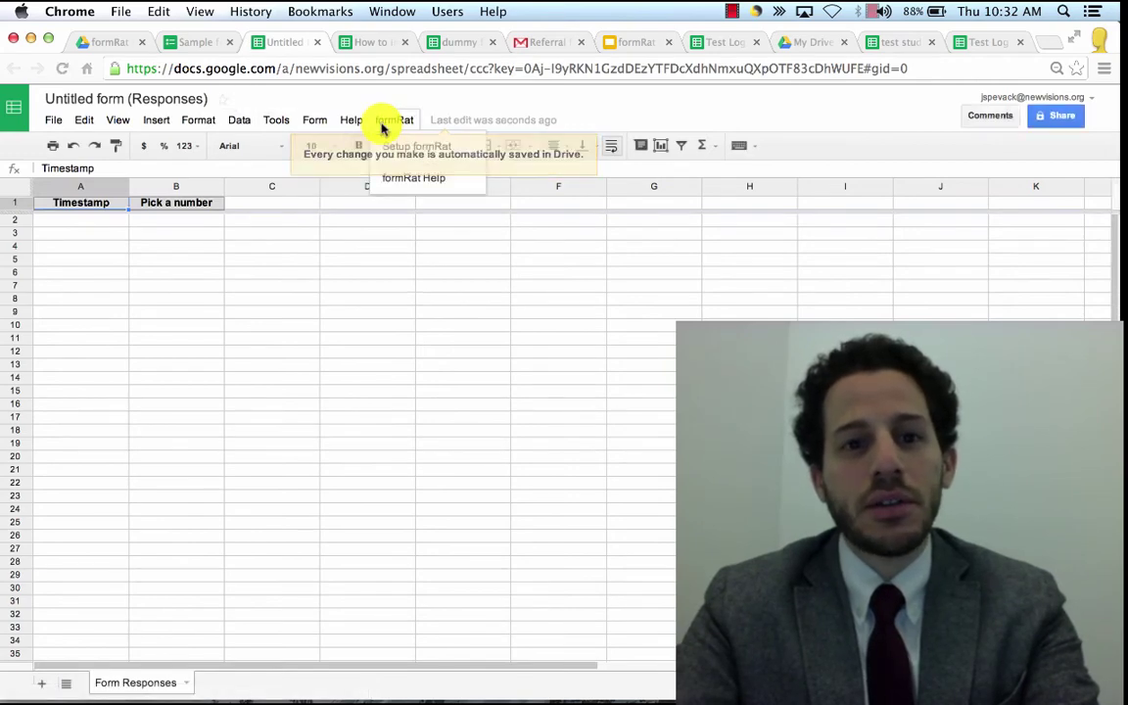
click(397, 151)
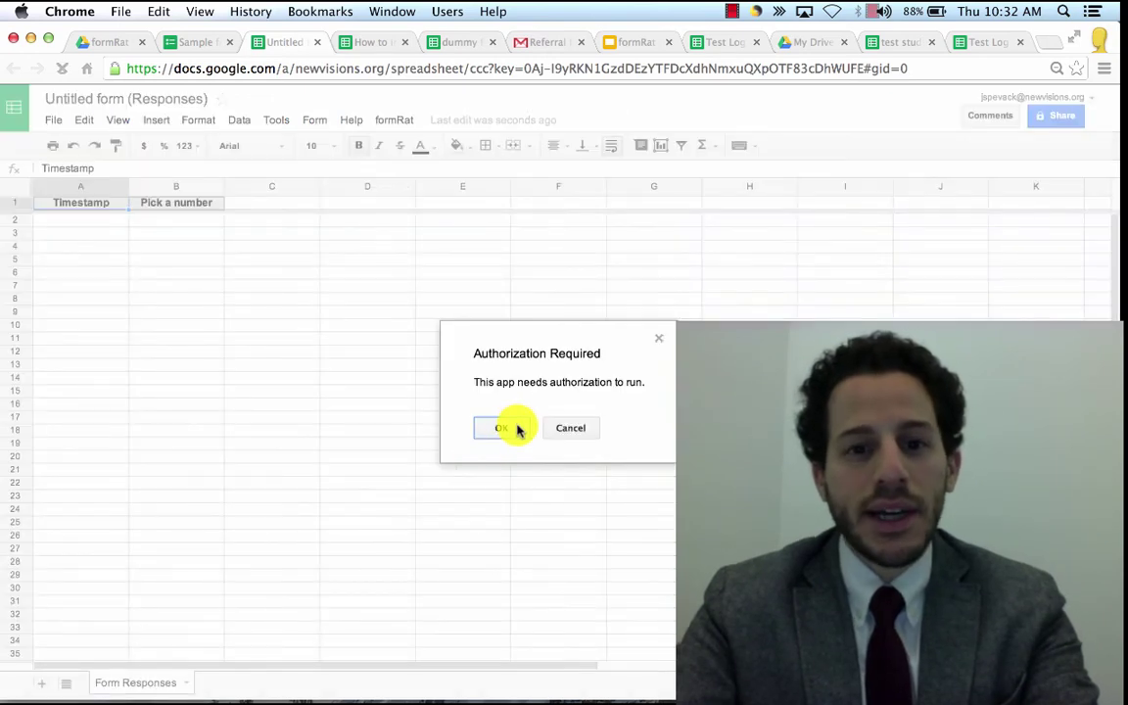
click(517, 429)
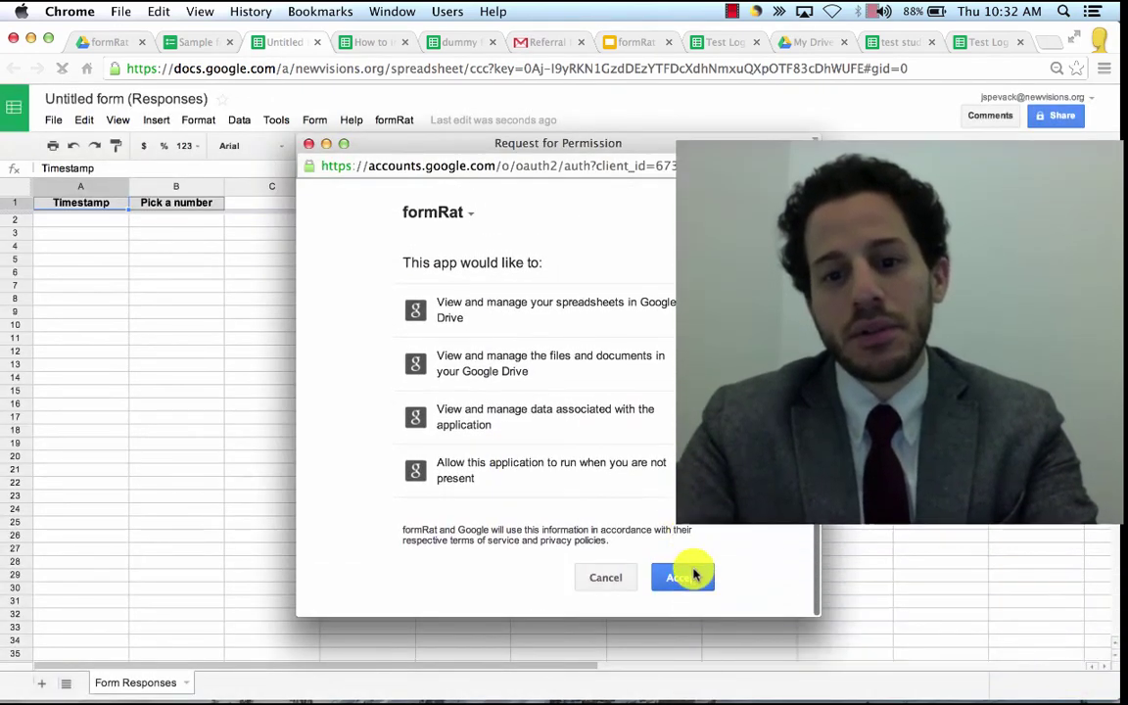
click(693, 576)
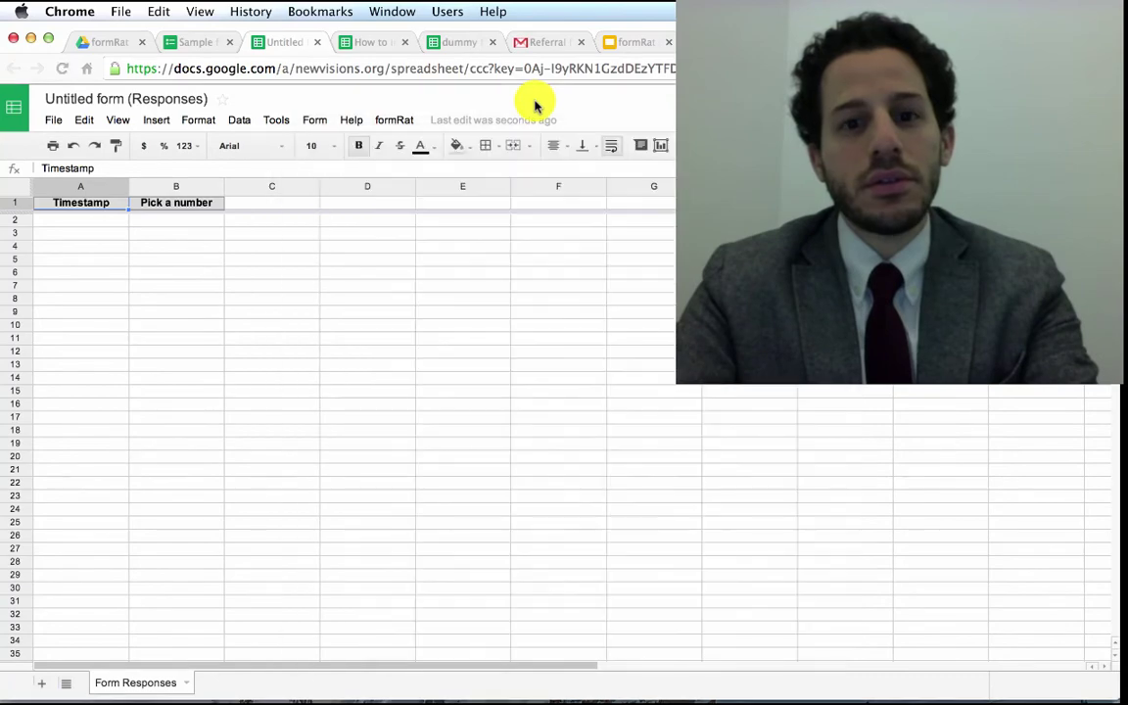
click(394, 120)
click(396, 147)
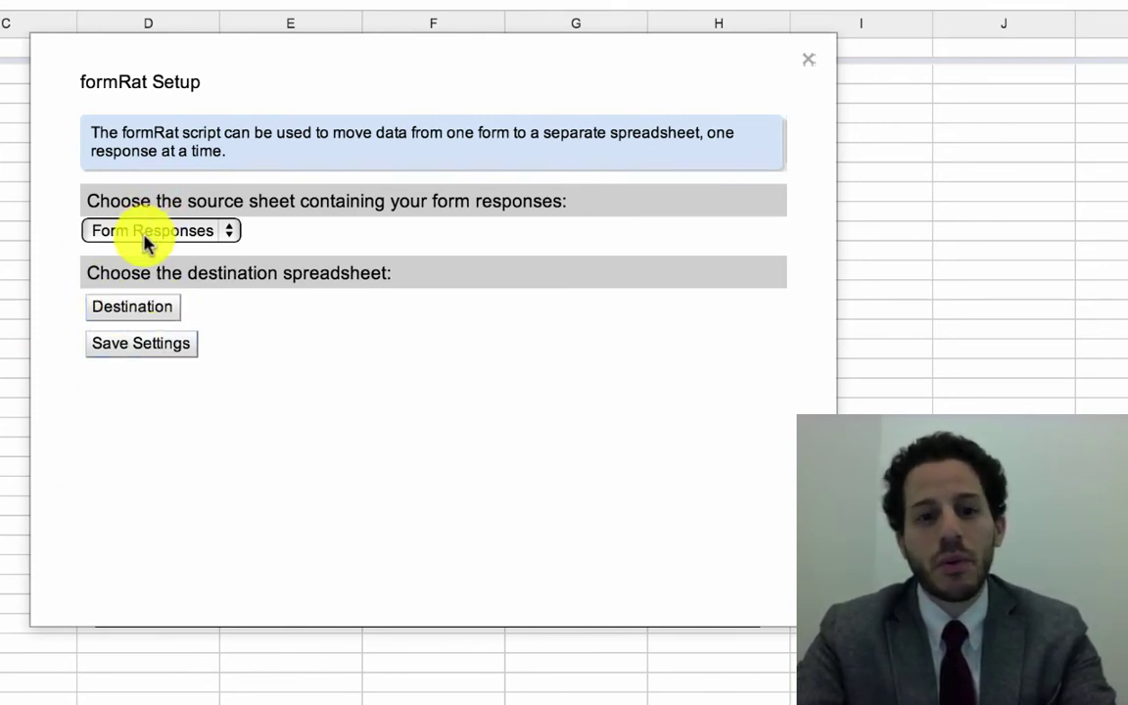
- Choose 'dummy formrat destination sheet' with Sheet1 as destination and save the formRat settings
click(112, 309)
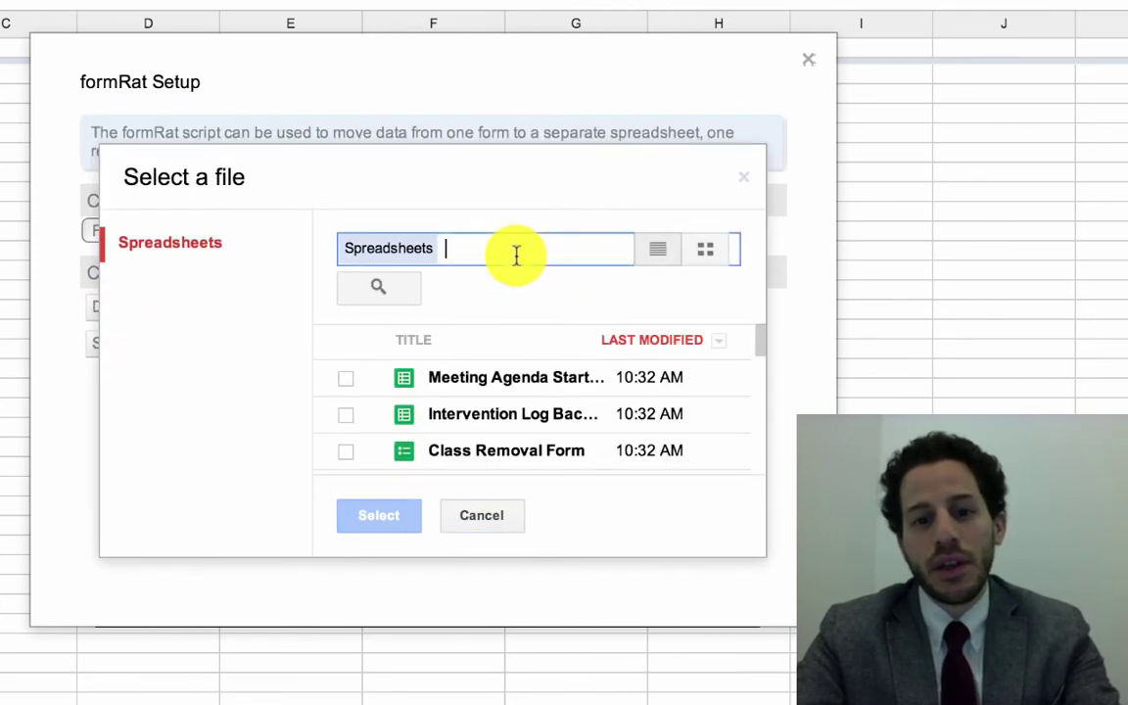
text(dummy)
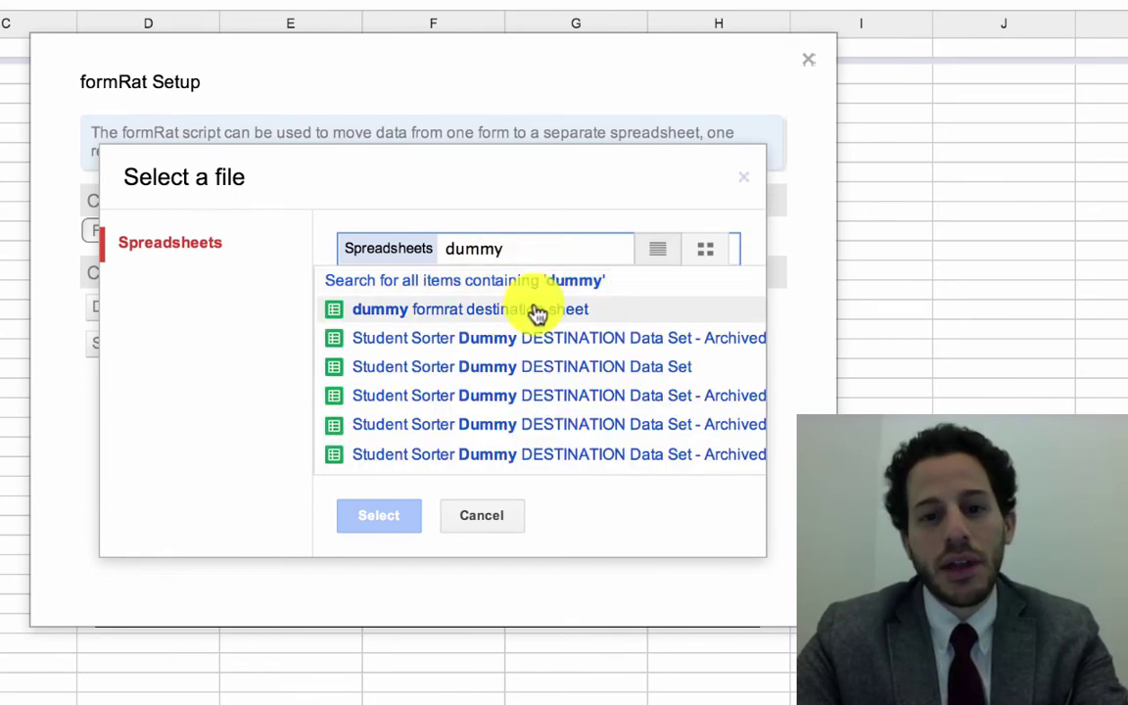
click(519, 326)
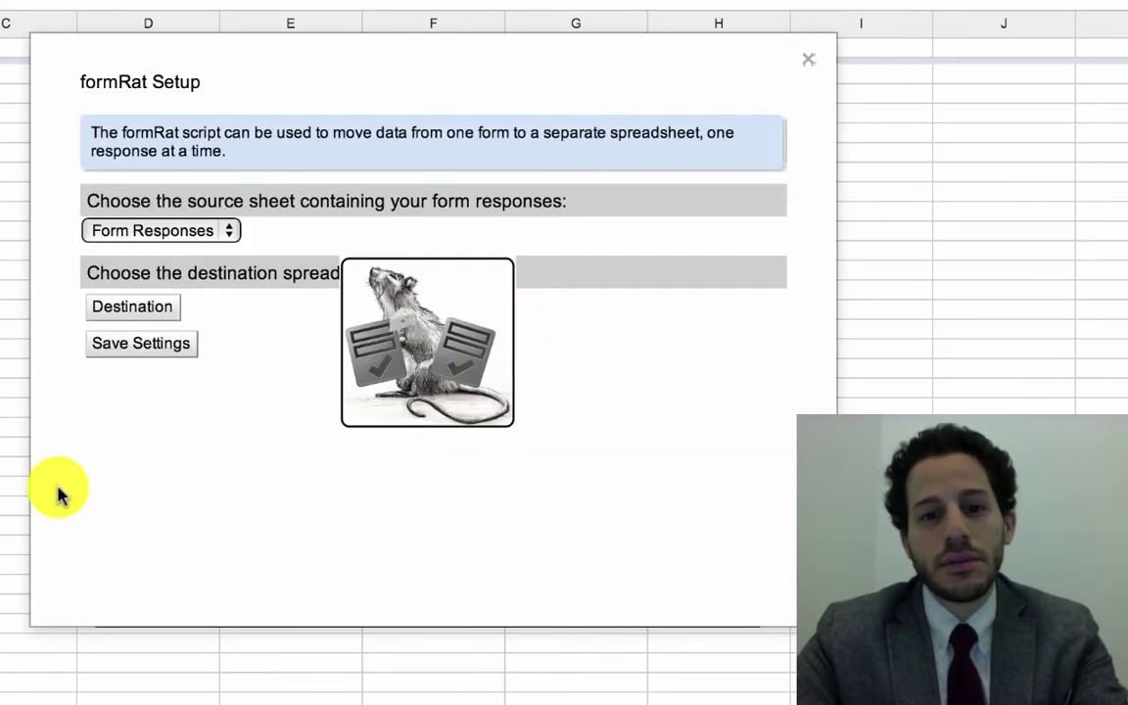
click(133, 443)
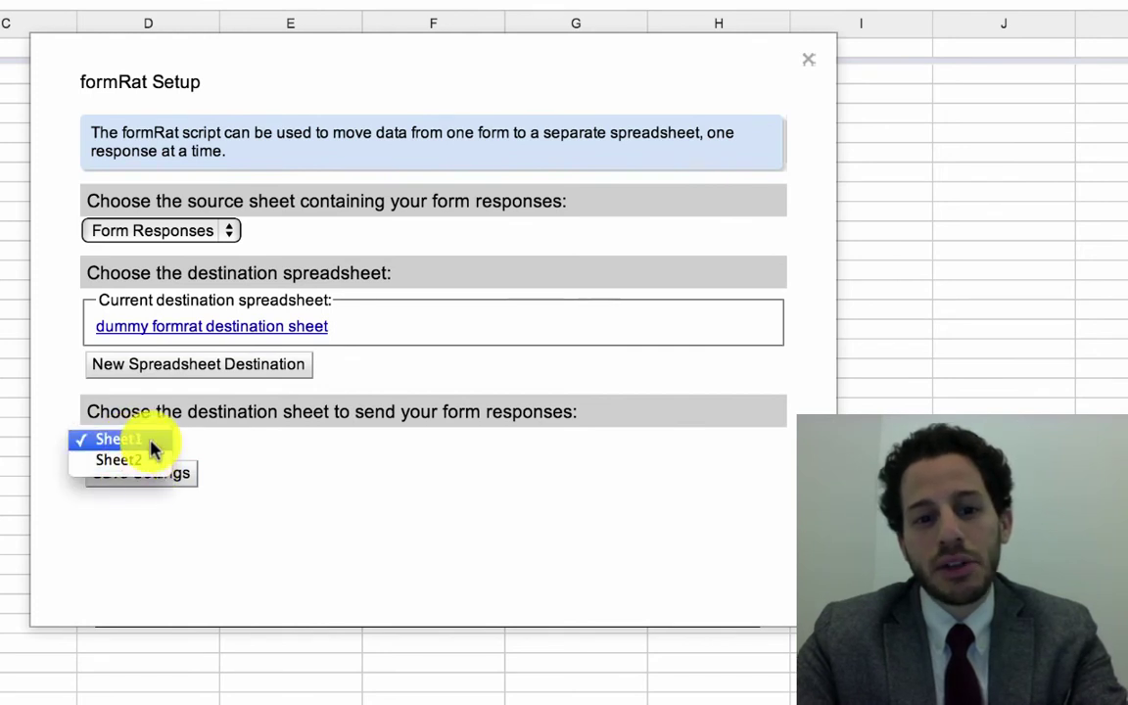
click(147, 441)
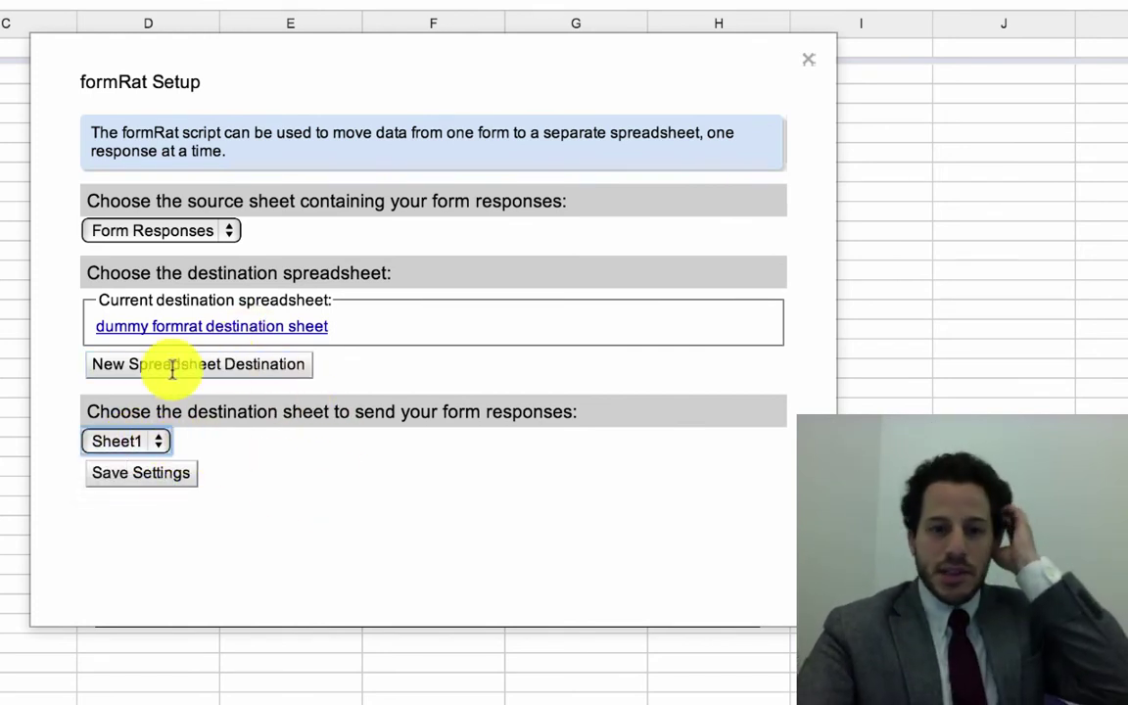
click(140, 474)
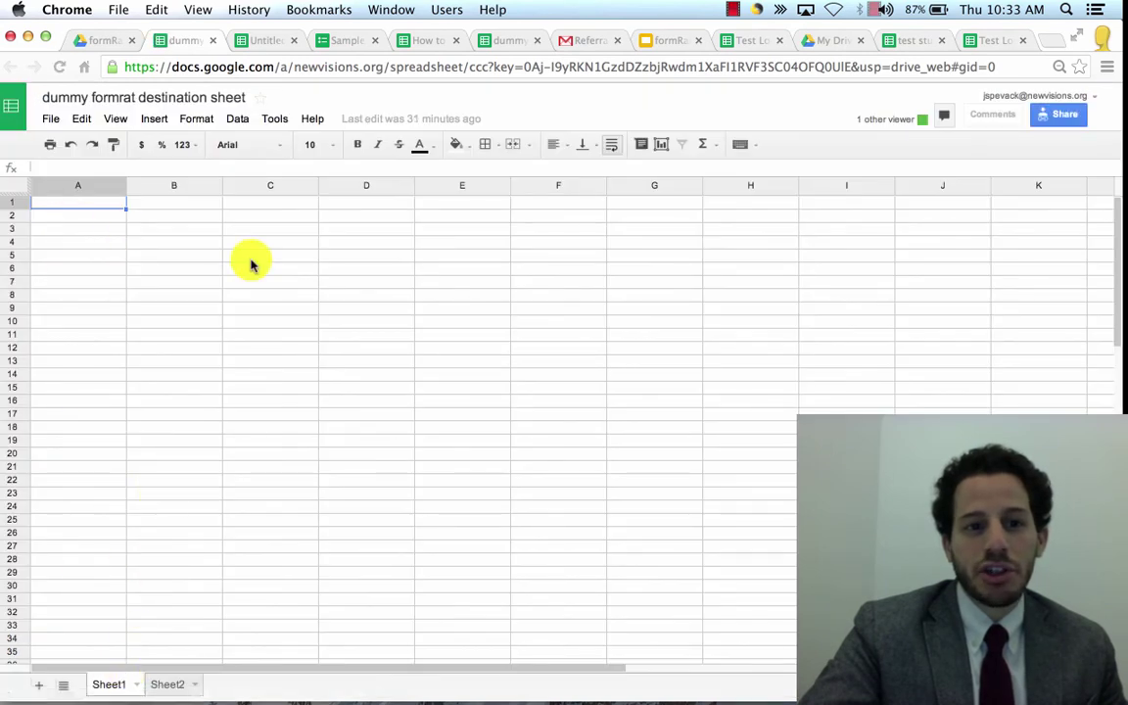
- Check the destination sheet's A1 Timestamp header and B2 value 1 copied from the form response
click(243, 44)
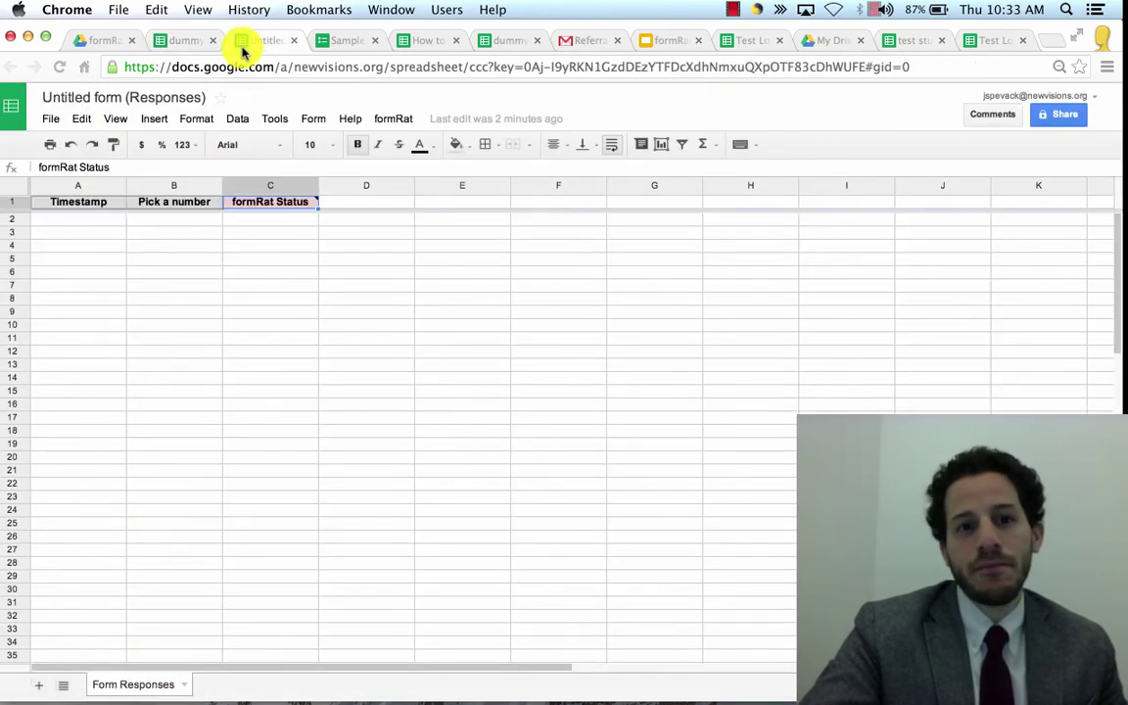
click(338, 40)
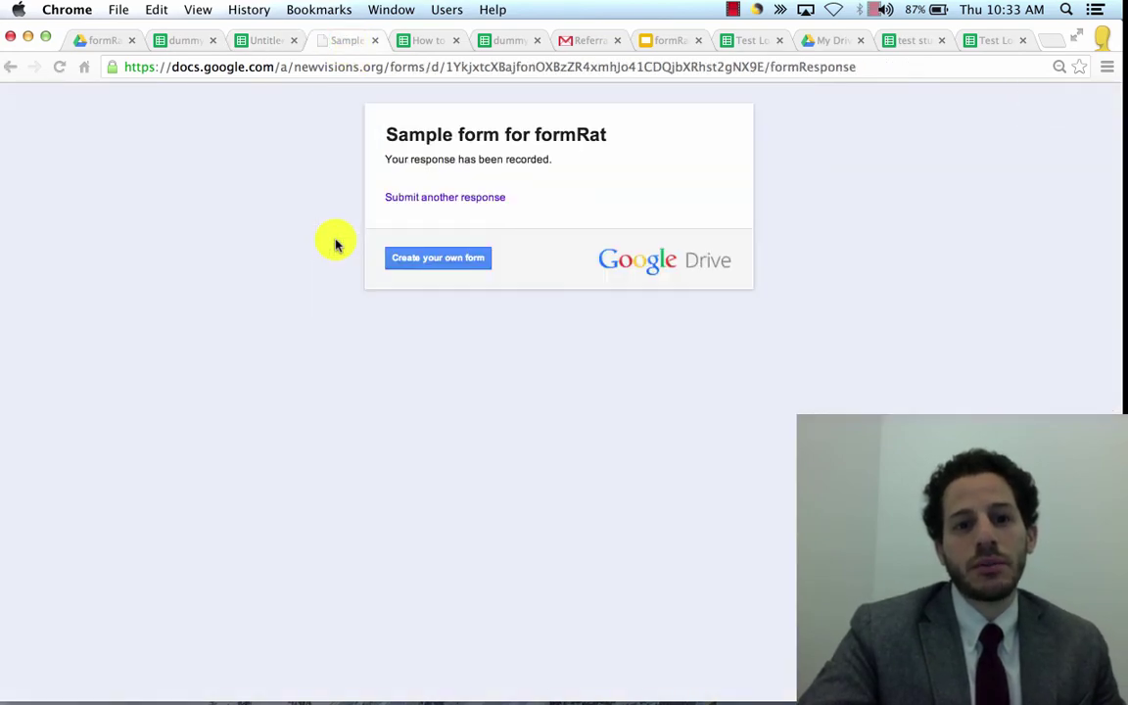
click(257, 40)
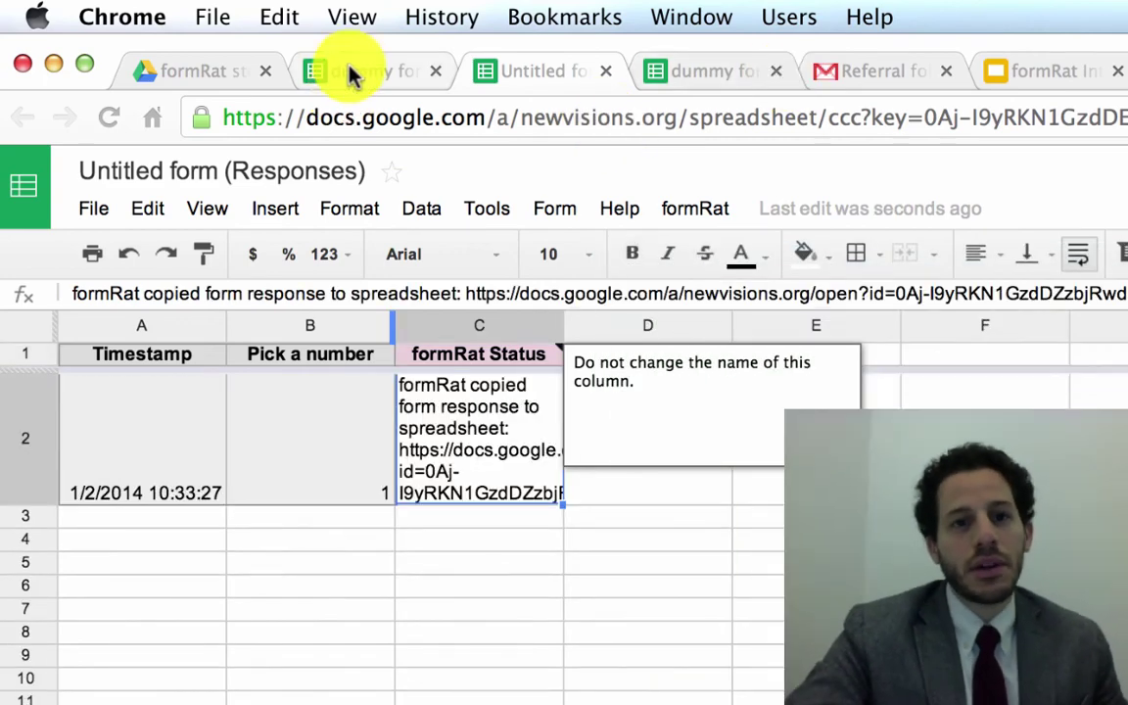
click(350, 69)
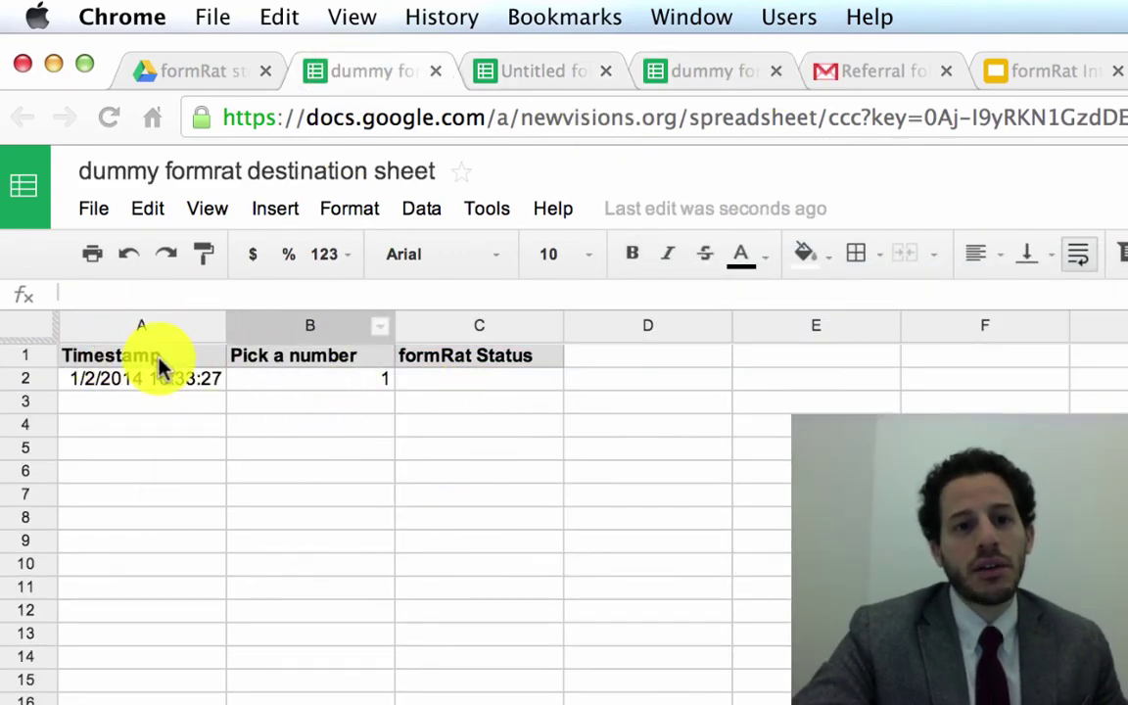
click(154, 363)
click(343, 387)
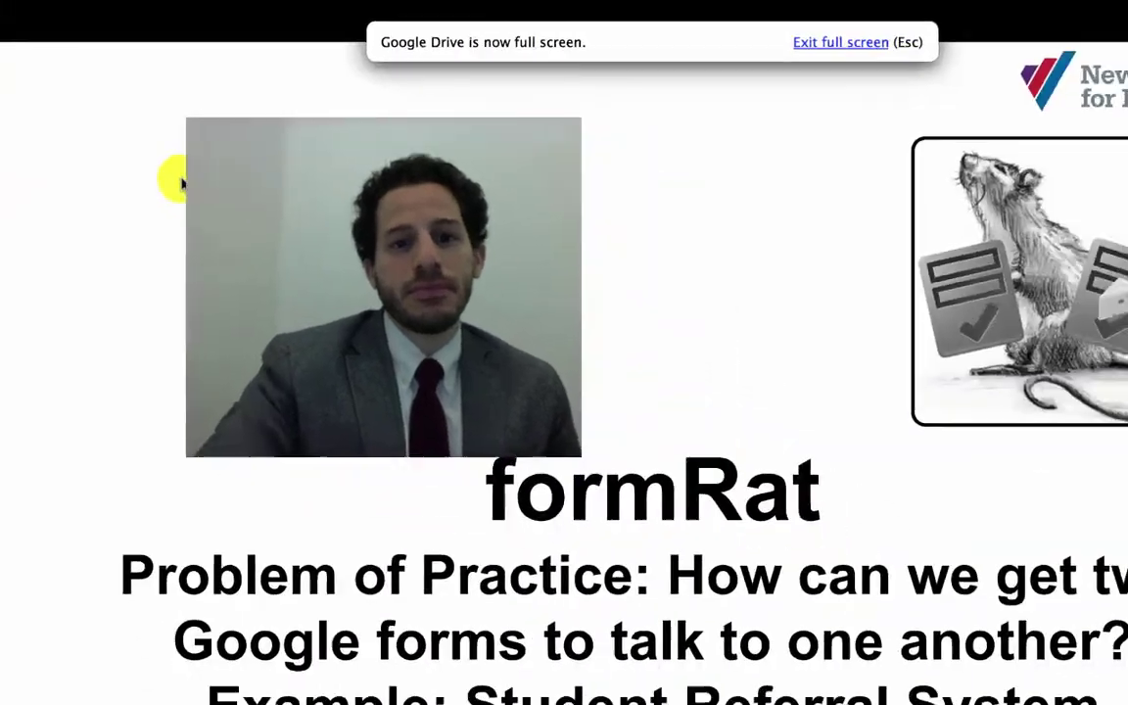